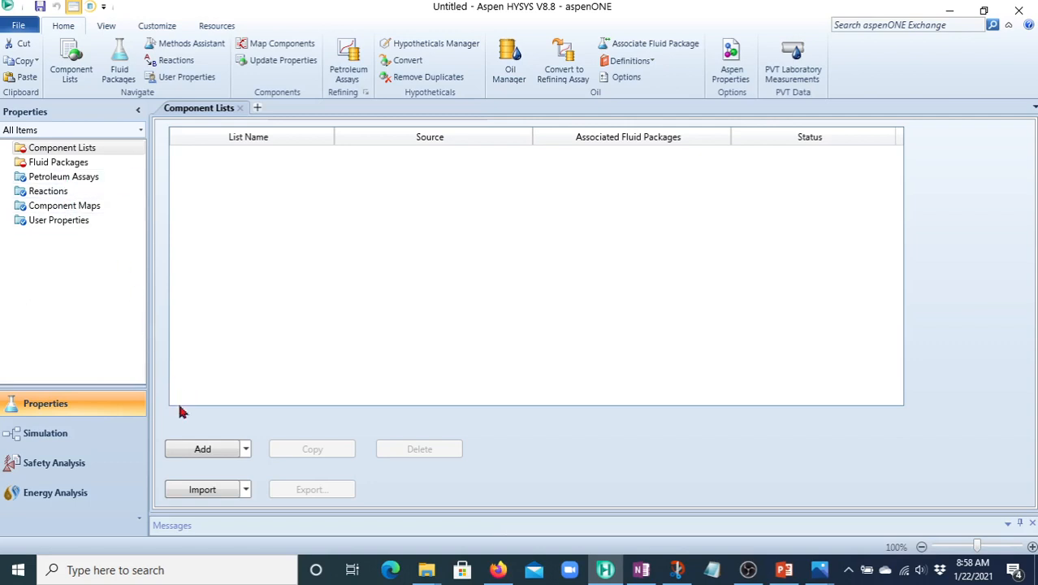
Step: Create a component list and add ethane, propane, i-butane and n-butane from the pure components
left_click(201, 452)
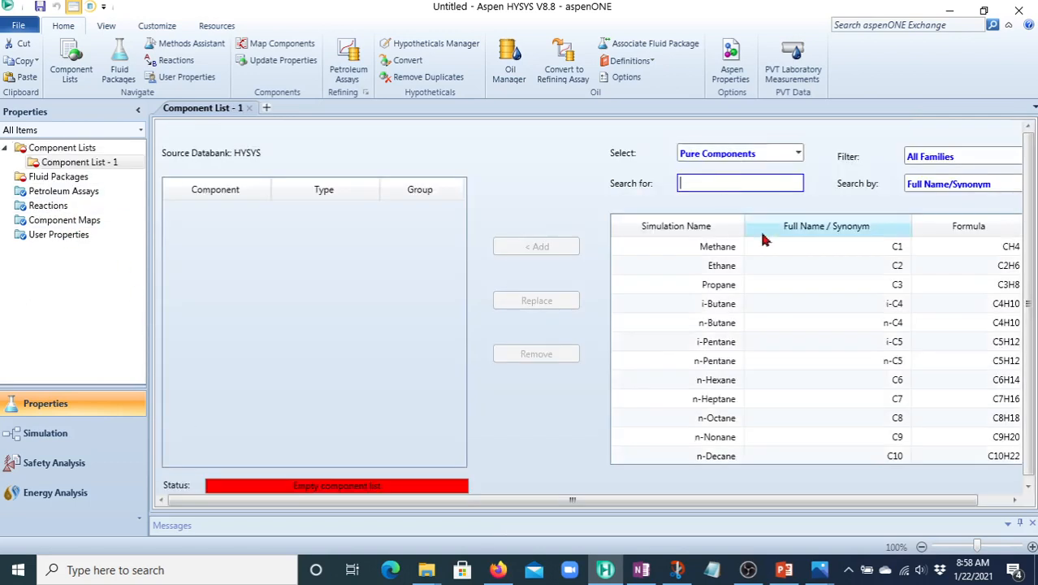
left_click(728, 271)
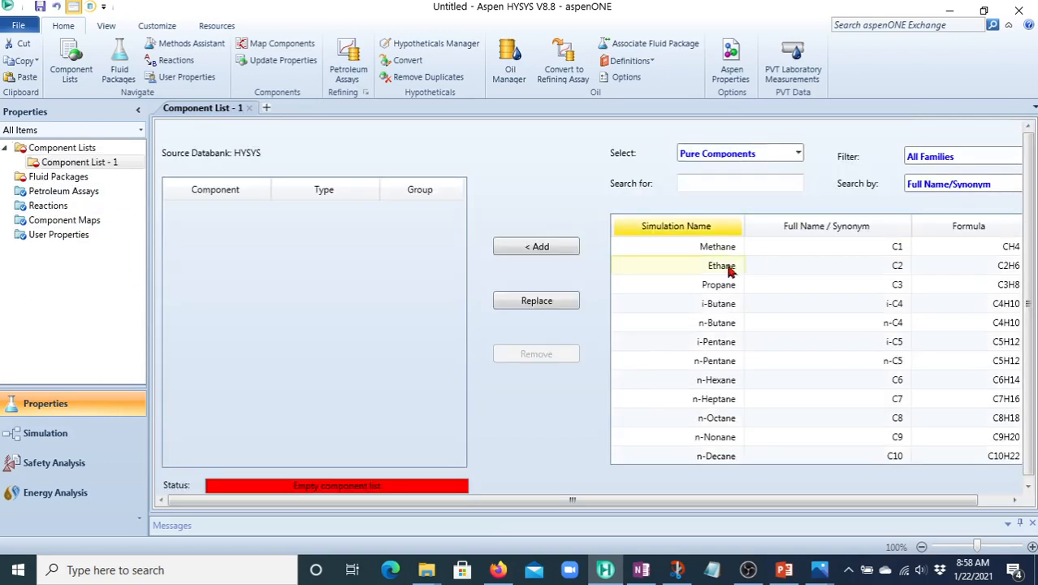
left_click(556, 248)
left_click(557, 248)
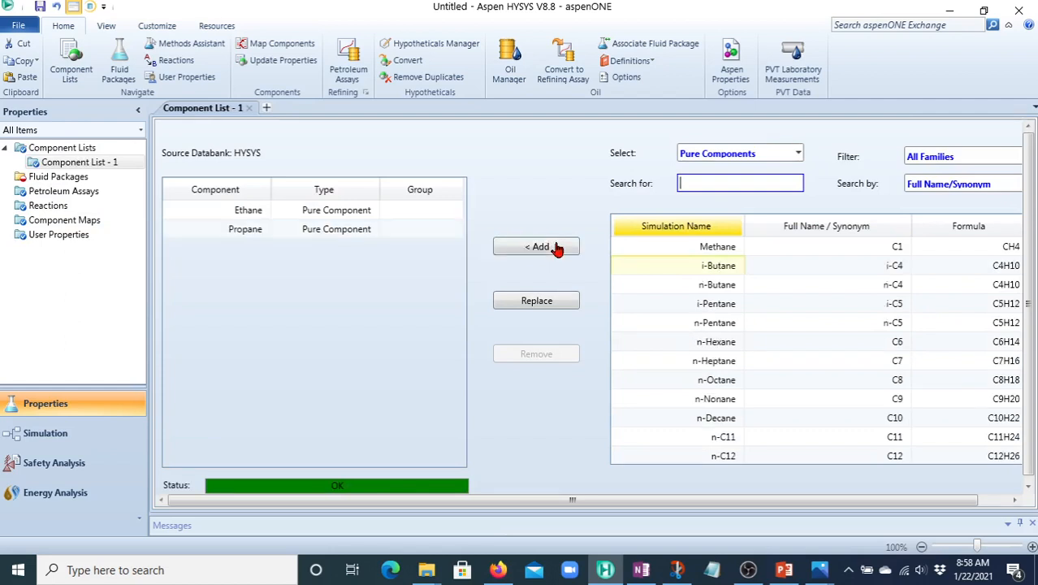
left_click(556, 248)
left_click(556, 248)
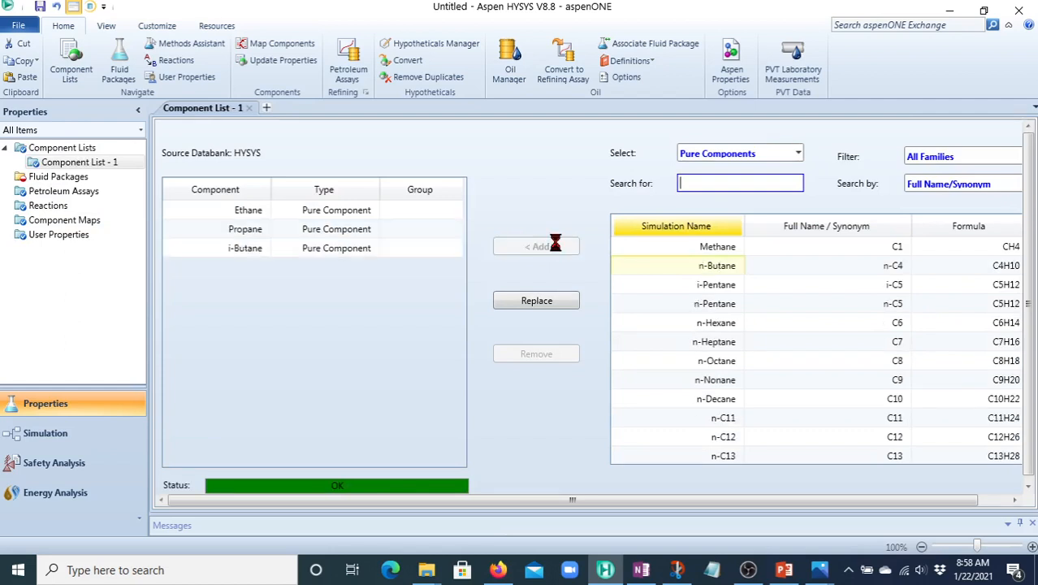
Step: Add a fluid package for Component List - 1 that uses the Peng-Robinson property package
left_click(70, 179)
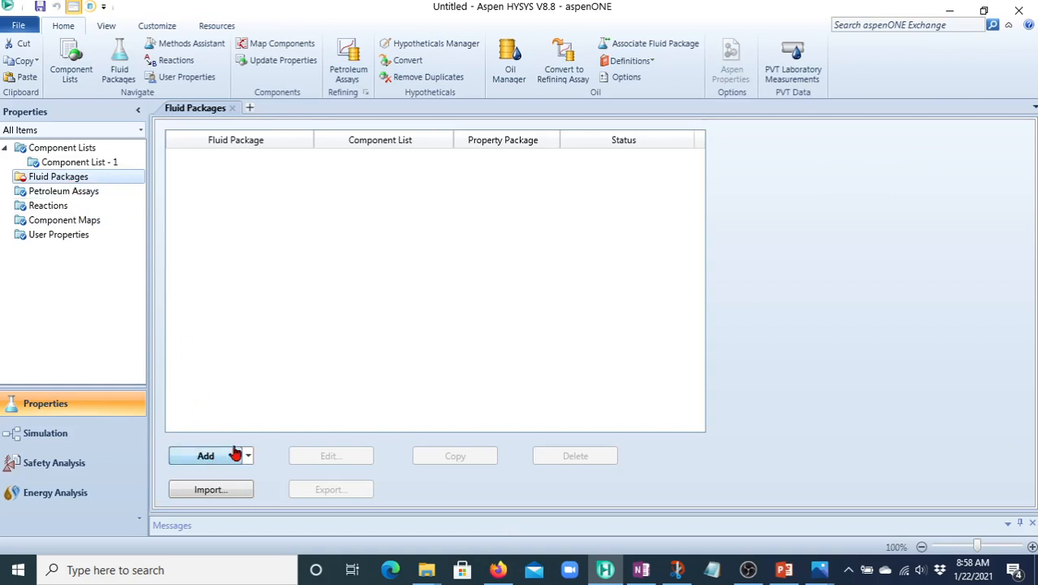
left_click_drag(310, 296, 312, 367)
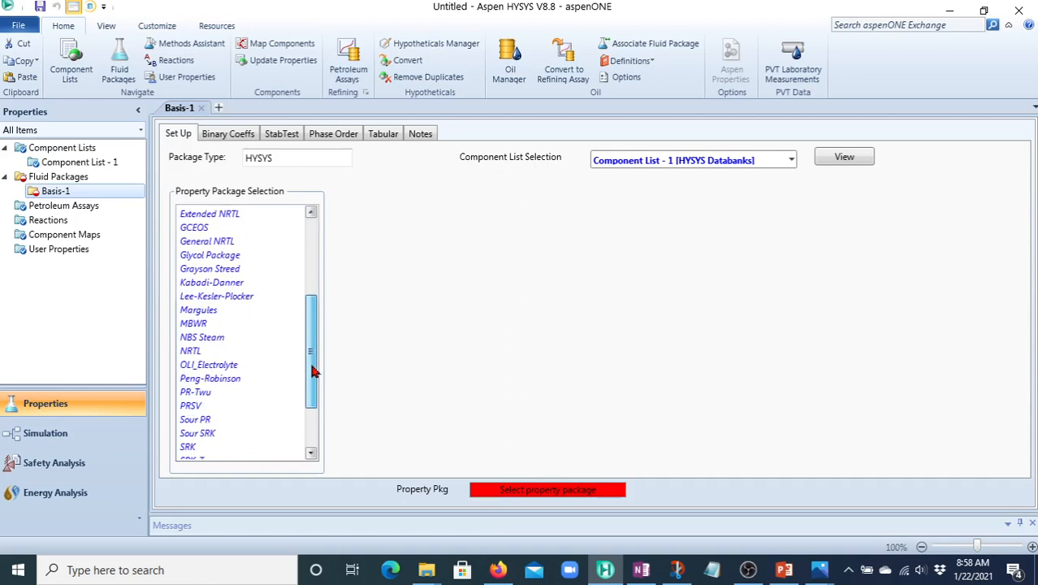
left_click(237, 382)
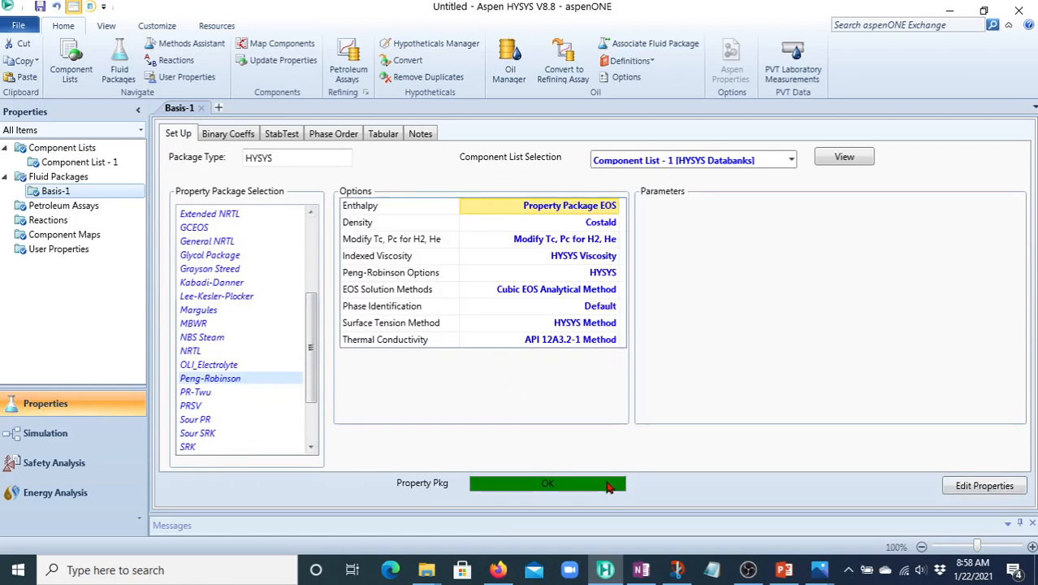
Step: Switch to the simulation environment and choose the Field unit set for the case
left_click(45, 435)
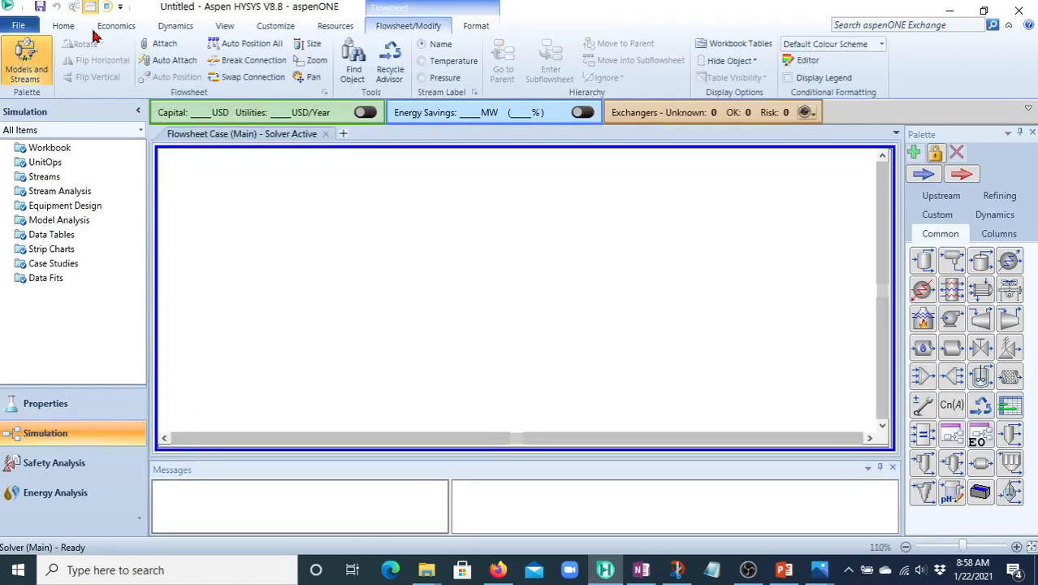
left_click(69, 28)
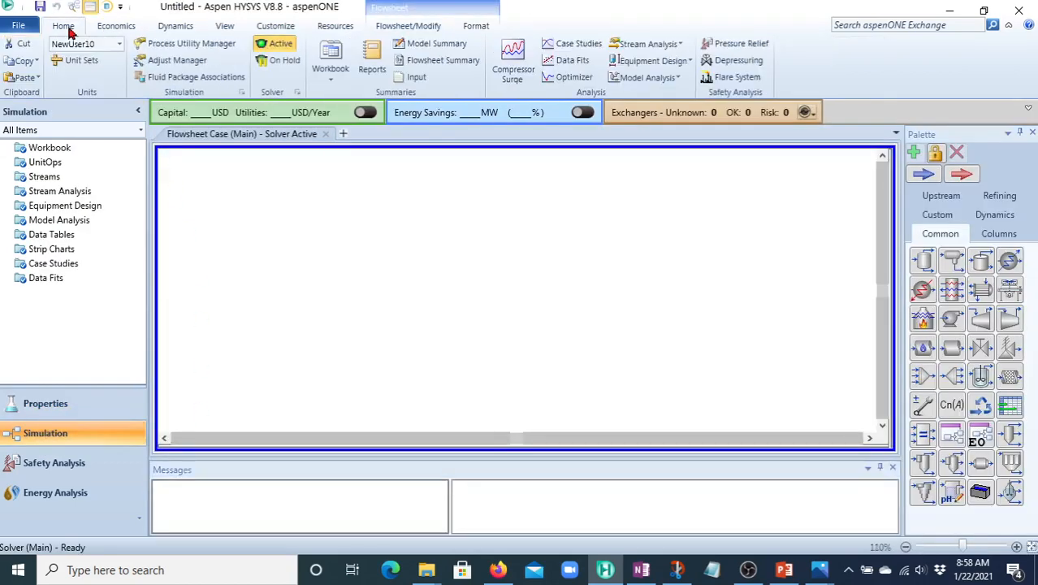
left_click(118, 45)
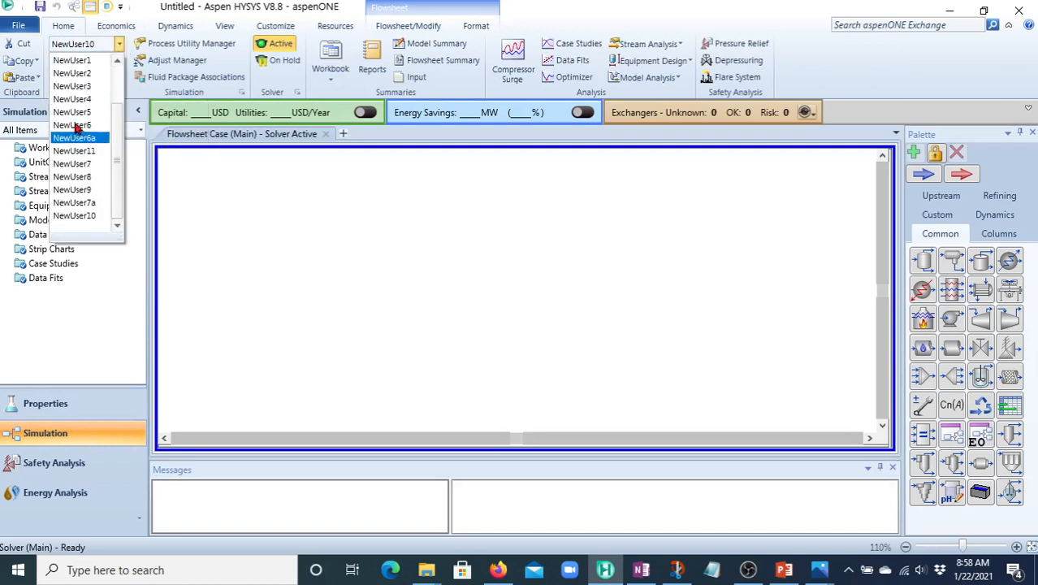
left_click(122, 27)
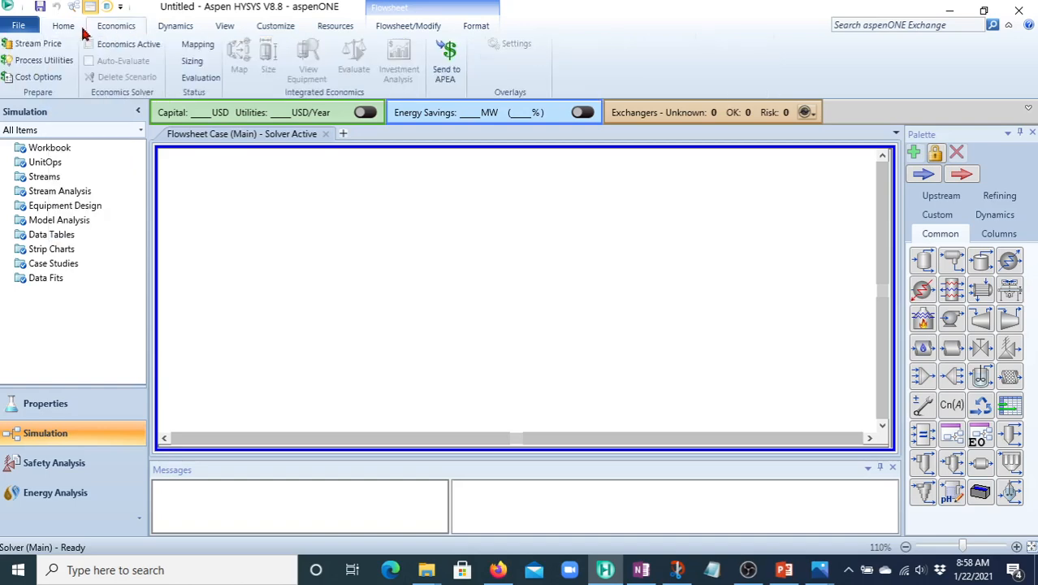
left_click(78, 29)
left_click(81, 61)
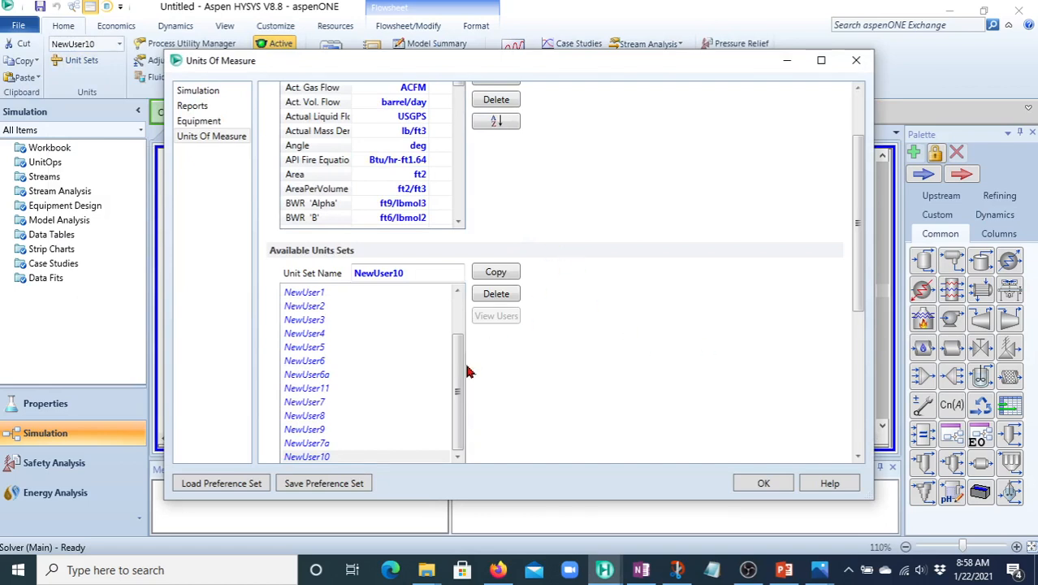
scroll(462, 372, "up", 2)
left_click(299, 292)
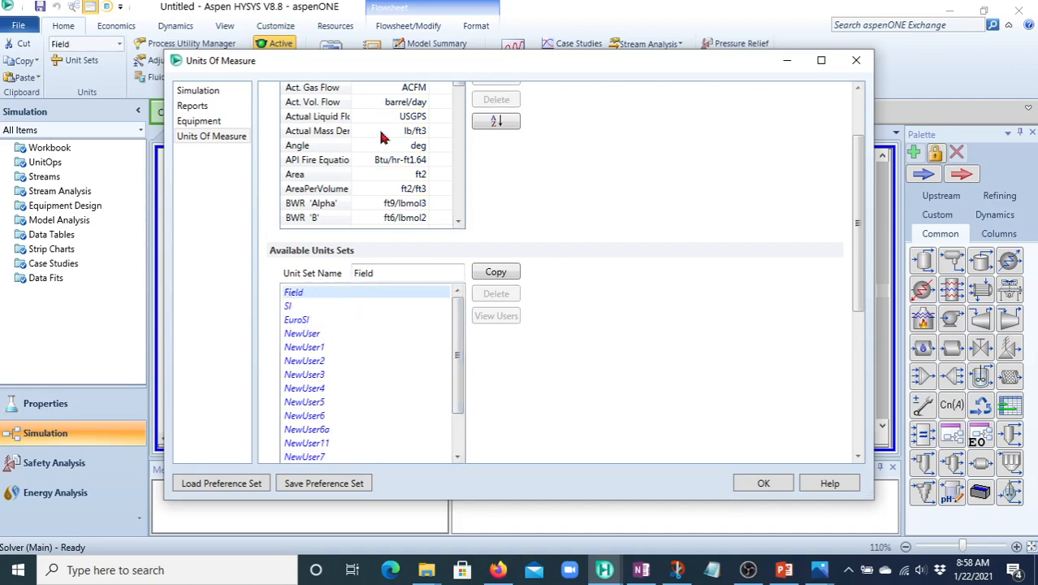
Step: Examine the display units of the Field unit set, from flows and pressure difference through temperature, and leave the unit settings
left_click(459, 224)
left_click(459, 224)
left_click(459, 224)
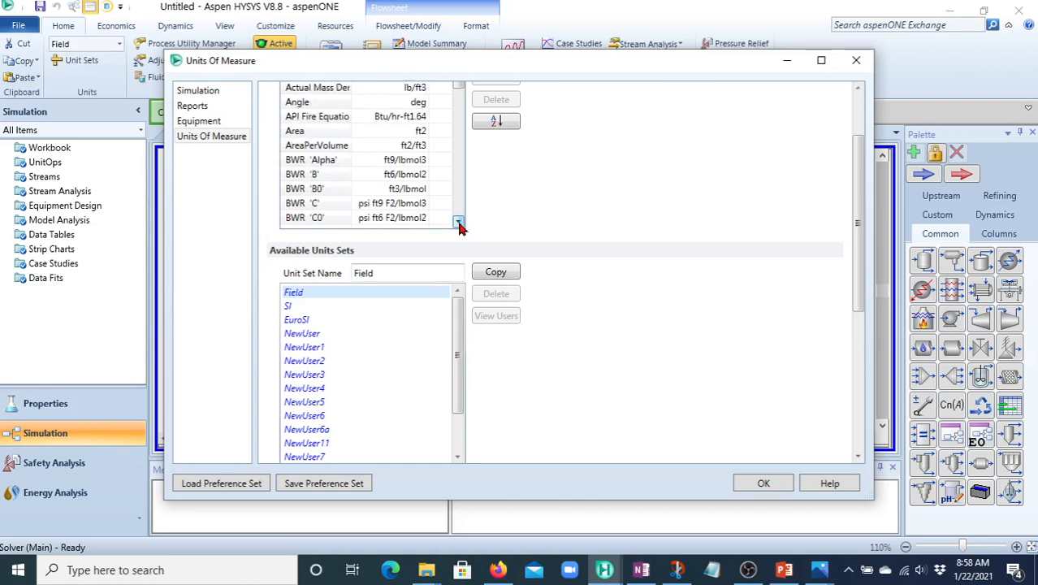
left_click(459, 224)
left_click(459, 224)
left_click(459, 225)
left_click(459, 224)
left_click(459, 224)
left_click(459, 224)
left_click(459, 224)
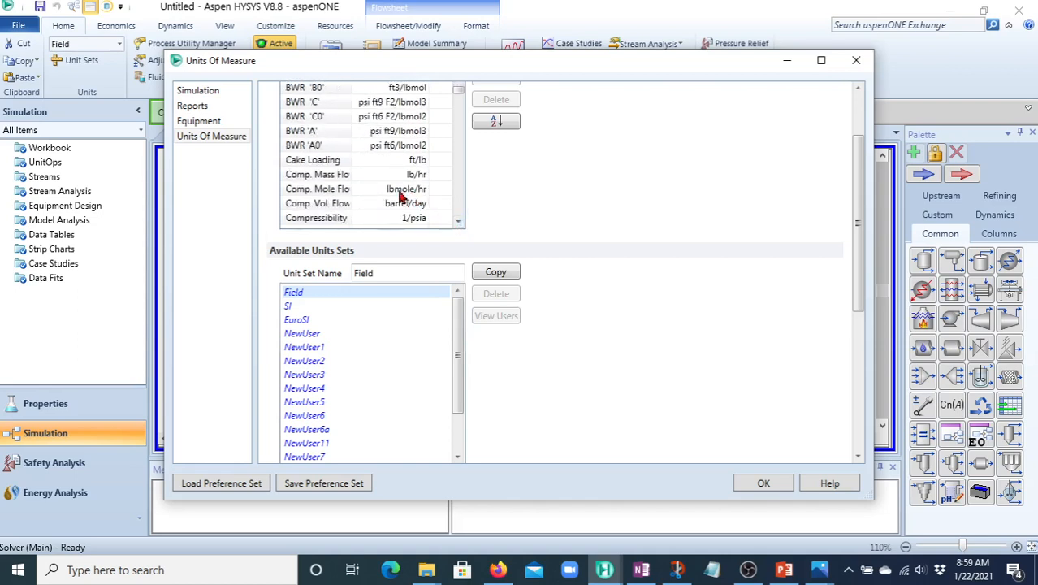
left_click(459, 224)
left_click(459, 224)
left_click(459, 224)
left_click(459, 224)
left_click(459, 225)
left_click(459, 224)
left_click(459, 224)
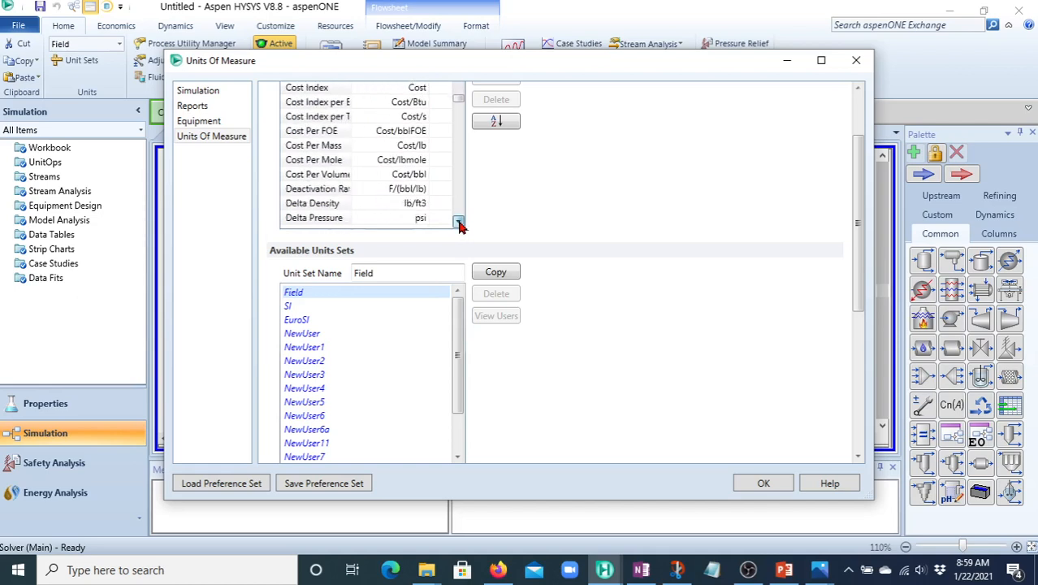
left_click(459, 225)
left_click(459, 225)
left_click(459, 224)
left_click_drag(459, 111, 461, 205)
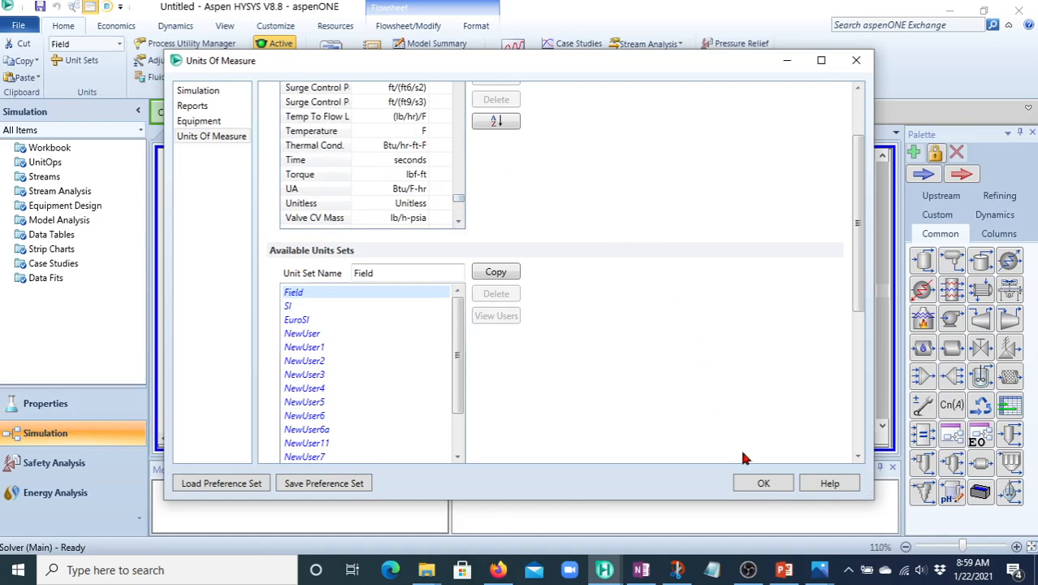
left_click(763, 484)
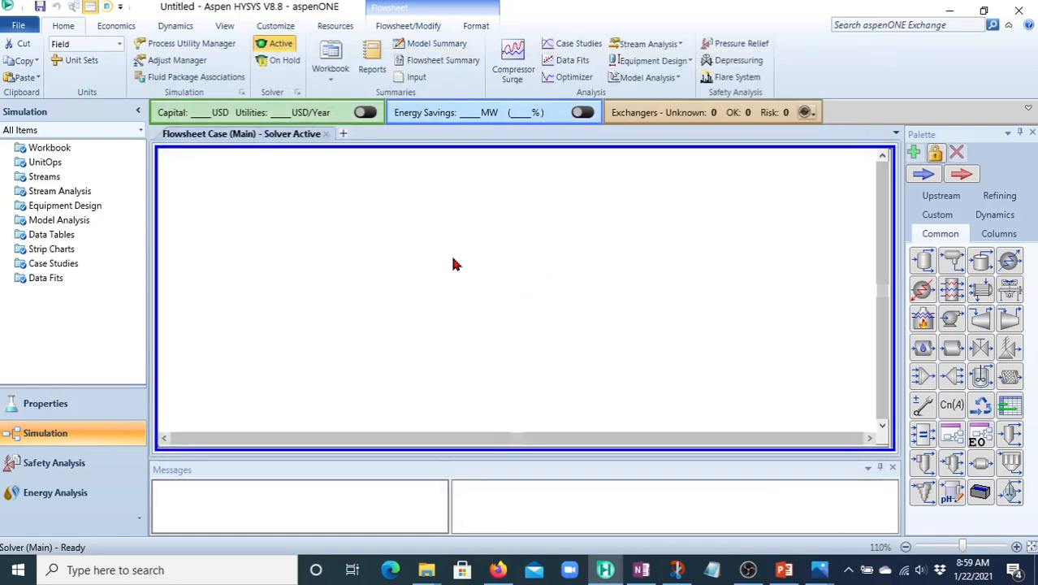
Step: Enlarge the flowsheet area and place a compressor, a cooler and a vertical separator on it, from left to right
left_click_drag(533, 455, 532, 528)
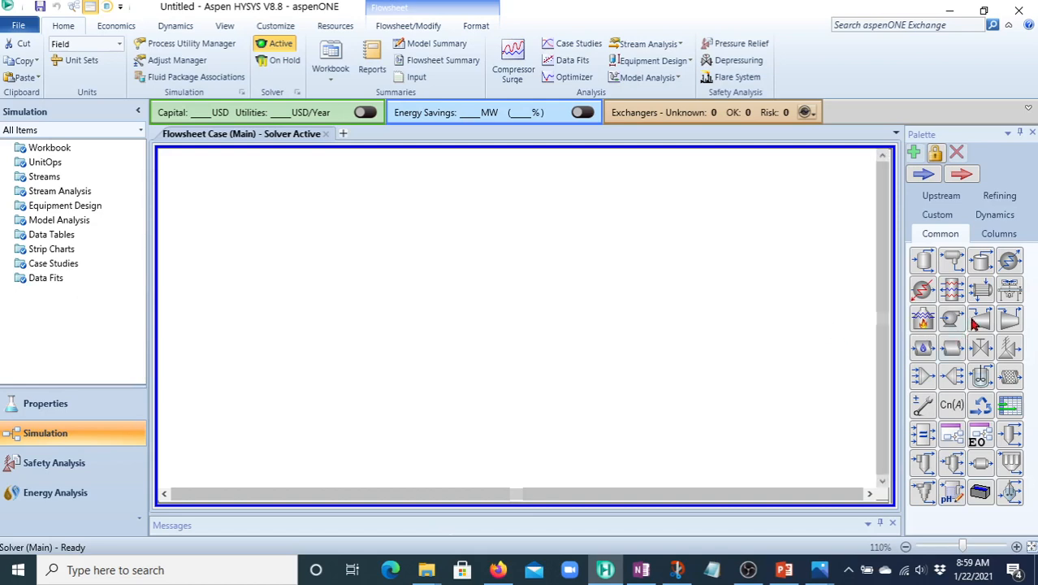
left_click_drag(1013, 325, 237, 296)
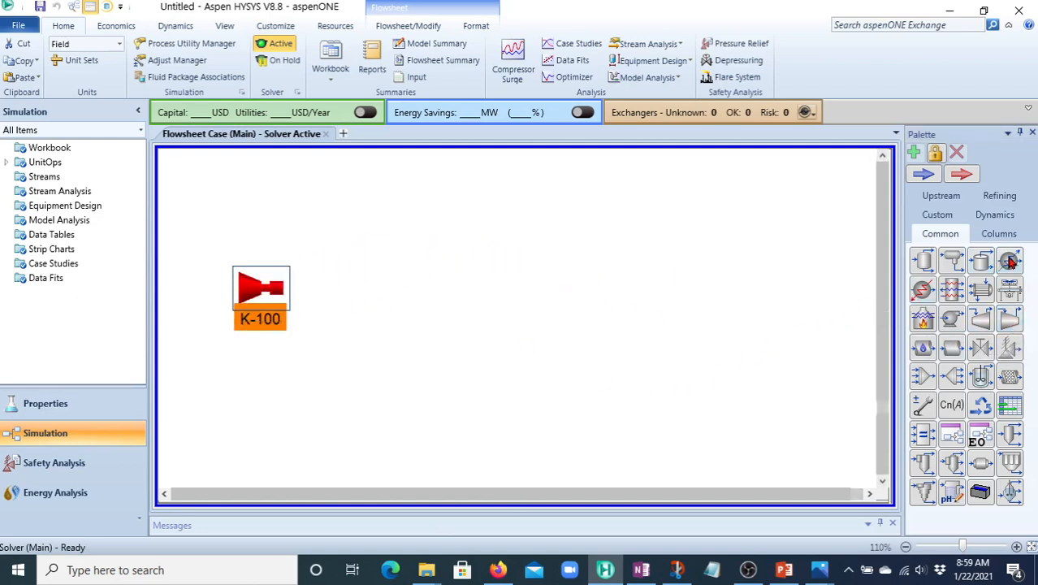
left_click_drag(1009, 260, 354, 264)
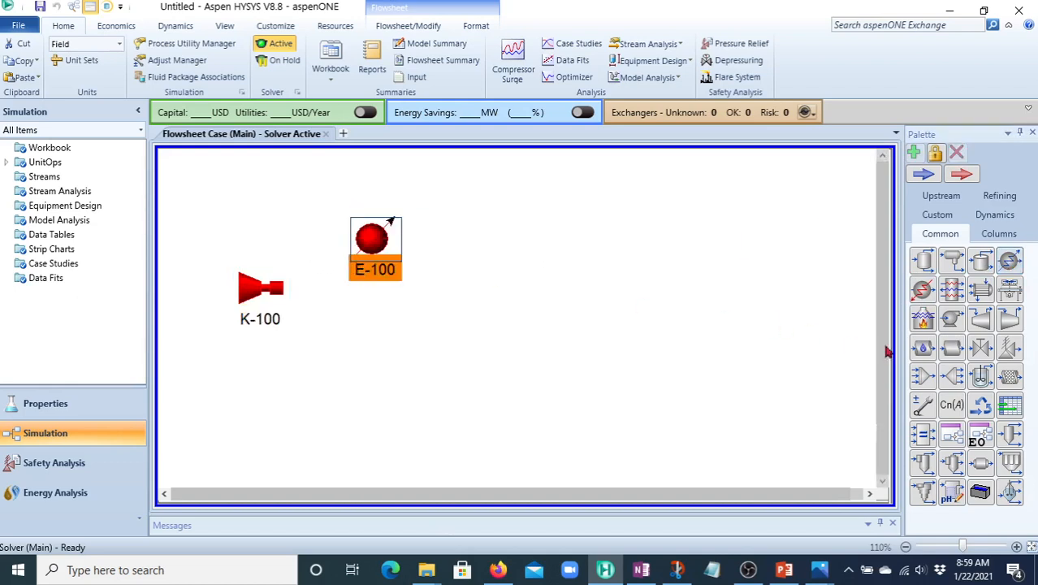
left_click_drag(931, 268, 498, 359)
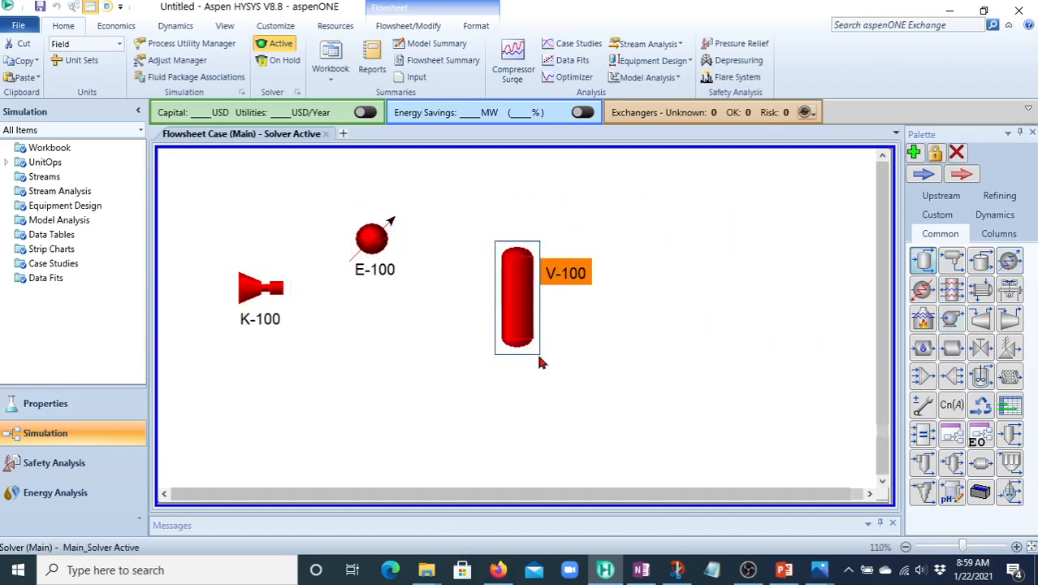
Step: Rename the compressor on the flowsheet as Kompresor
left_click(250, 303)
double_click(250, 294)
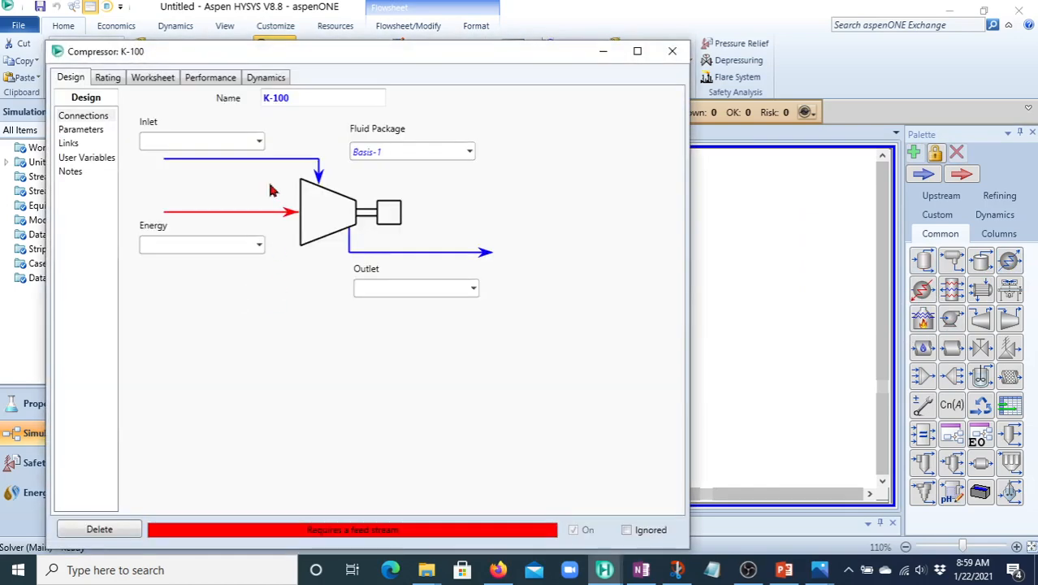
left_click(308, 99)
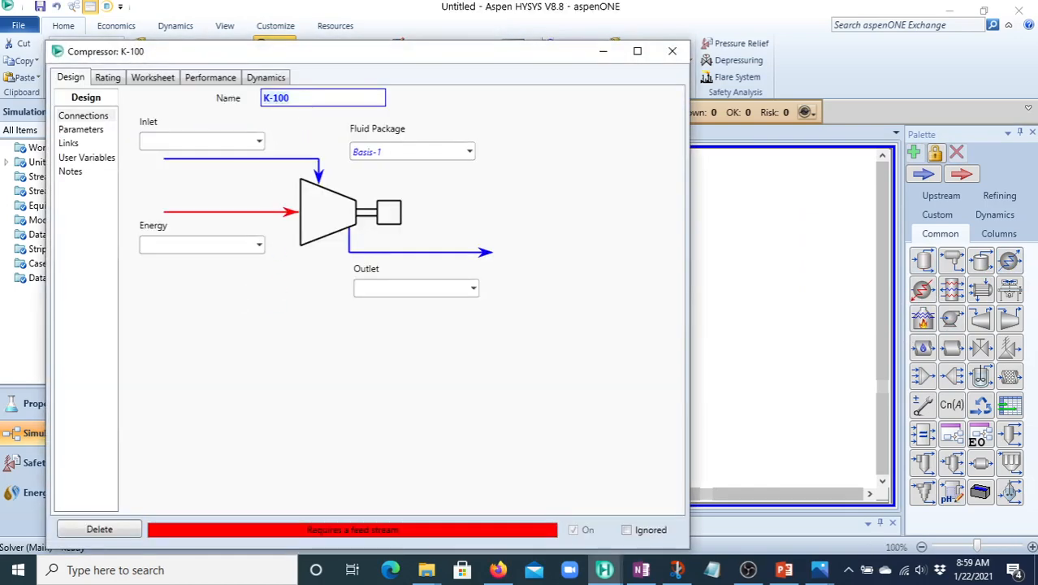
type("kompresor")
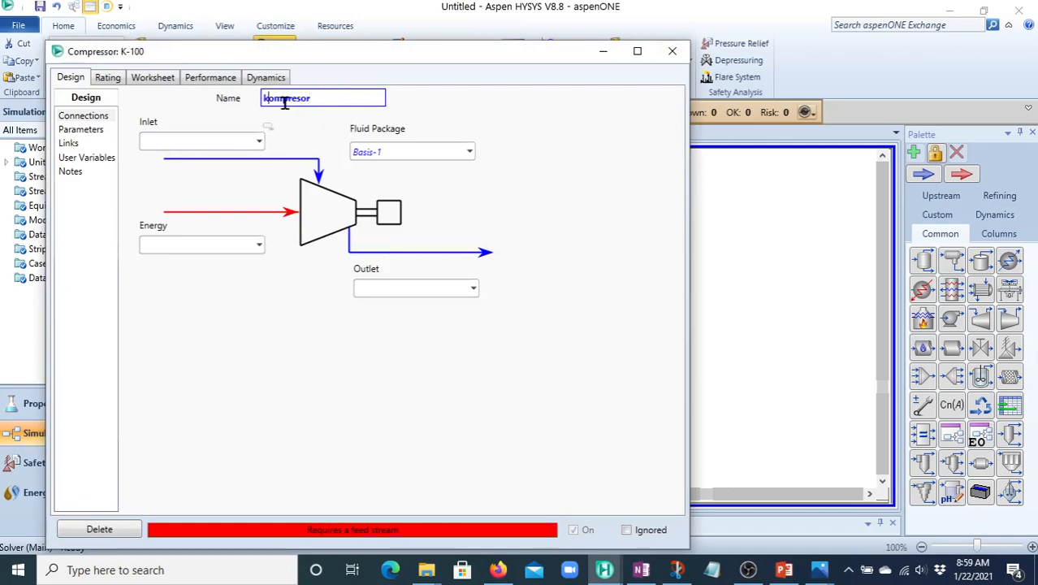
key("BackSpace")
type("K")
Step: Name the compressor's inlet stream Feed and its outlet stream Feed terkompresi
left_click(214, 139)
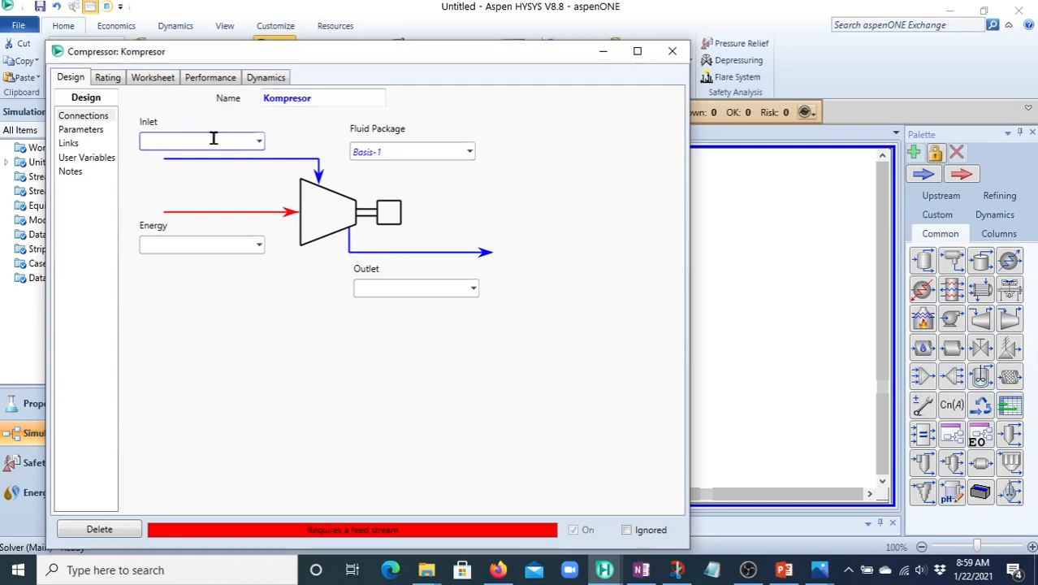
type("Feed")
key("Return")
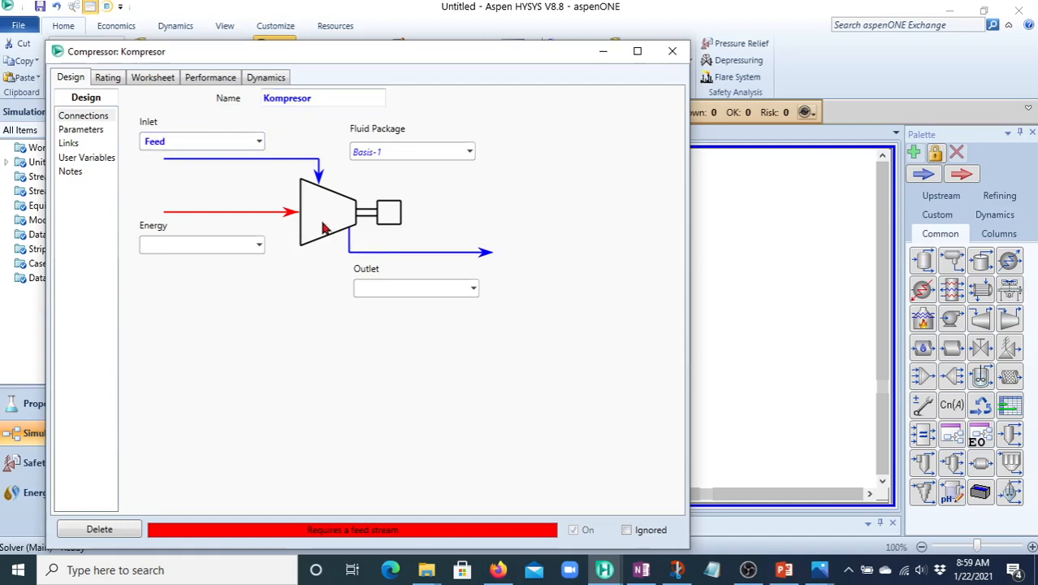
left_click(374, 288)
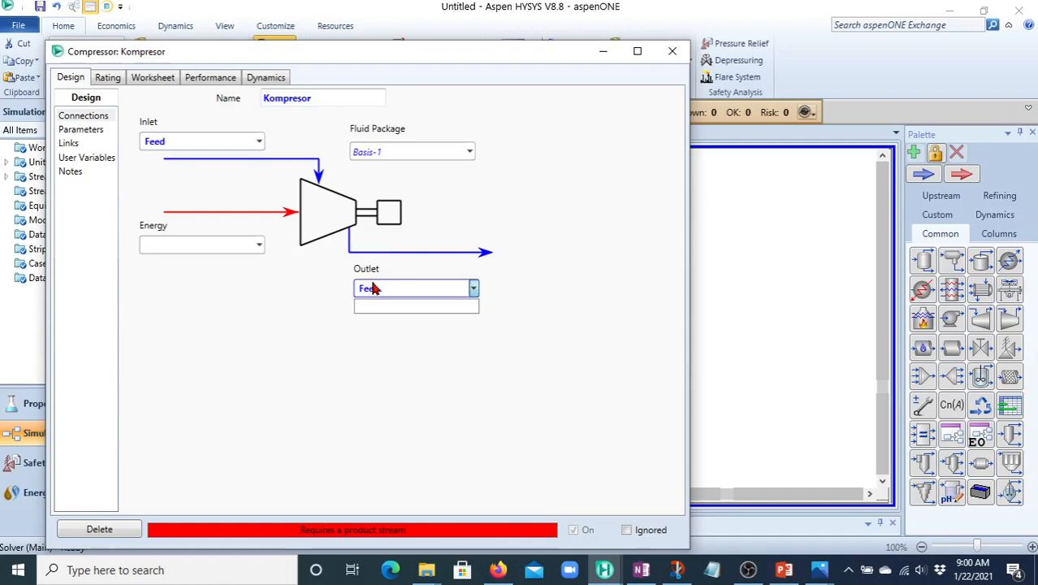
type("Feed terkompresi")
left_click(218, 240)
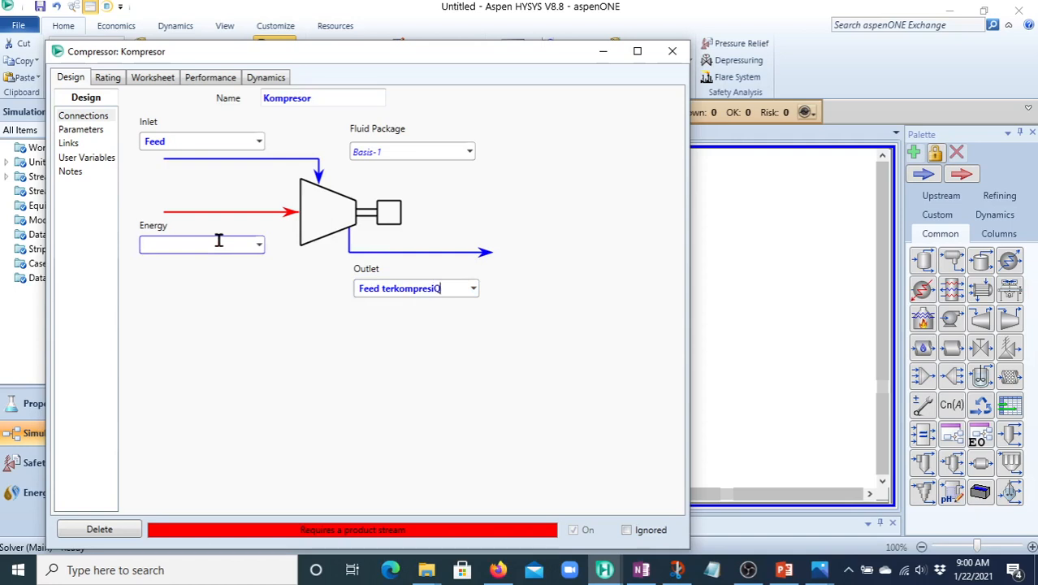
type("Q-Komp")
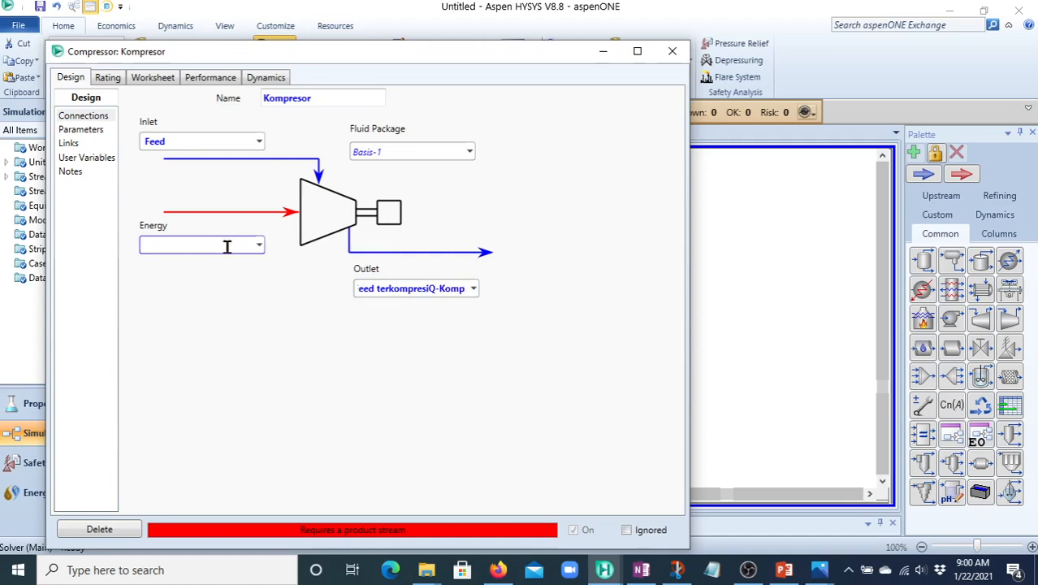
key("BackSpace")
key("BackSpace")
key("BackSpace")
key("BackSpace")
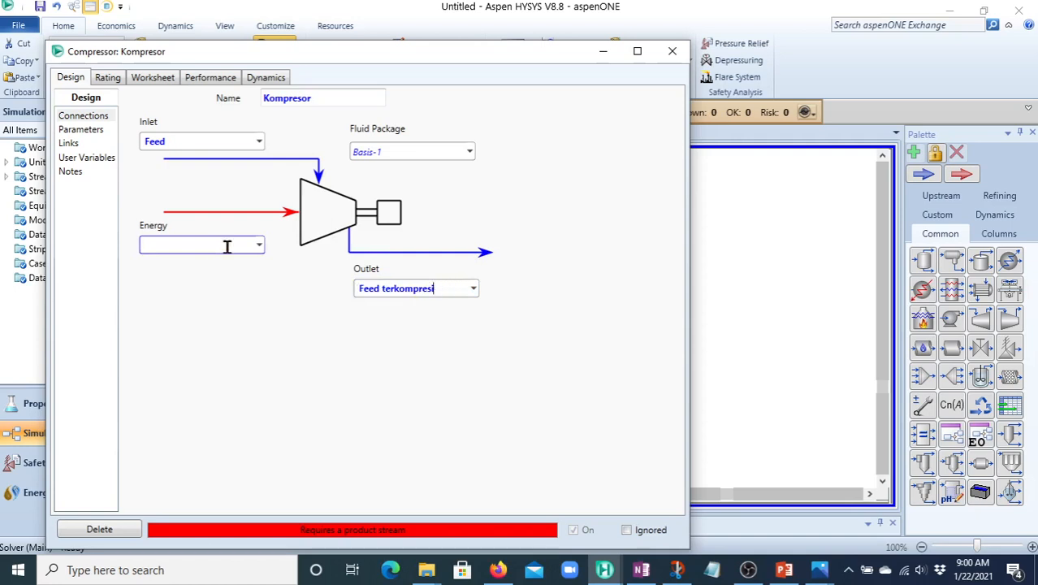
Step: Connect an energy stream named Q-Komp to the compressor
left_click(216, 246)
type("Q-Komp")
key("Return")
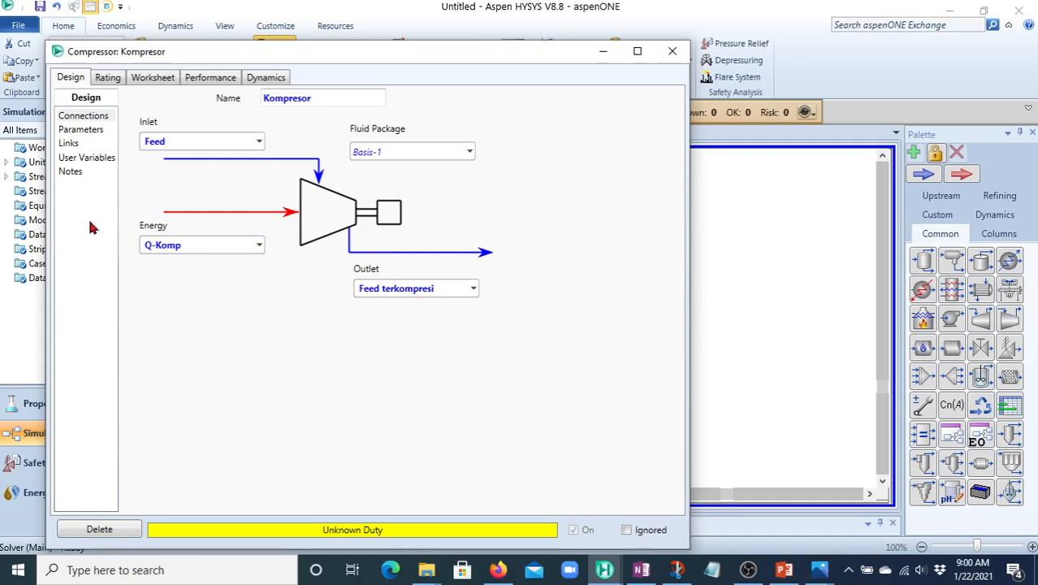
Step: Review the compressor's design parameters and rating curves, and bring up the stream conditions in its worksheet
left_click(82, 131)
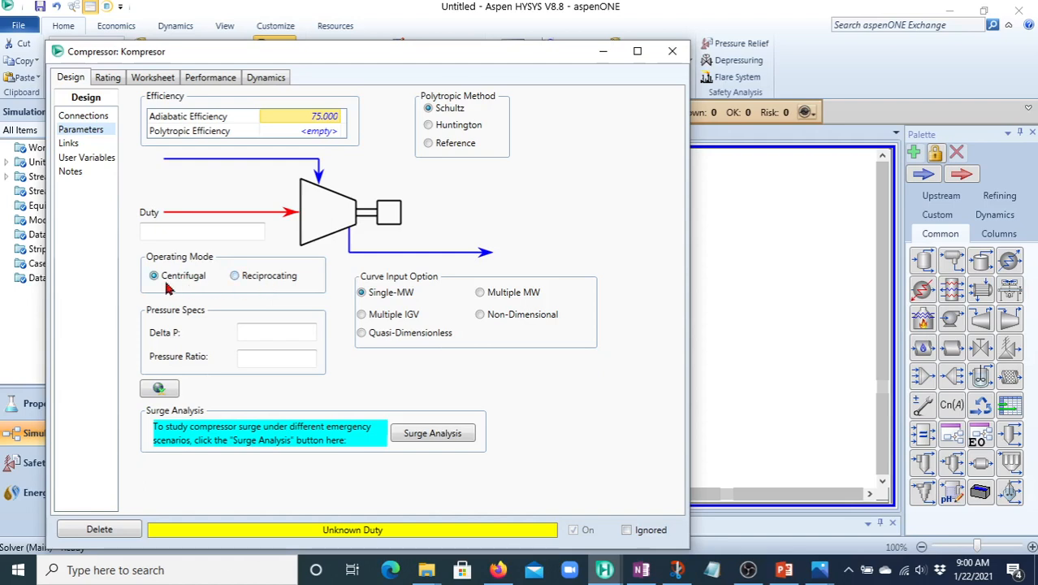
left_click(112, 79)
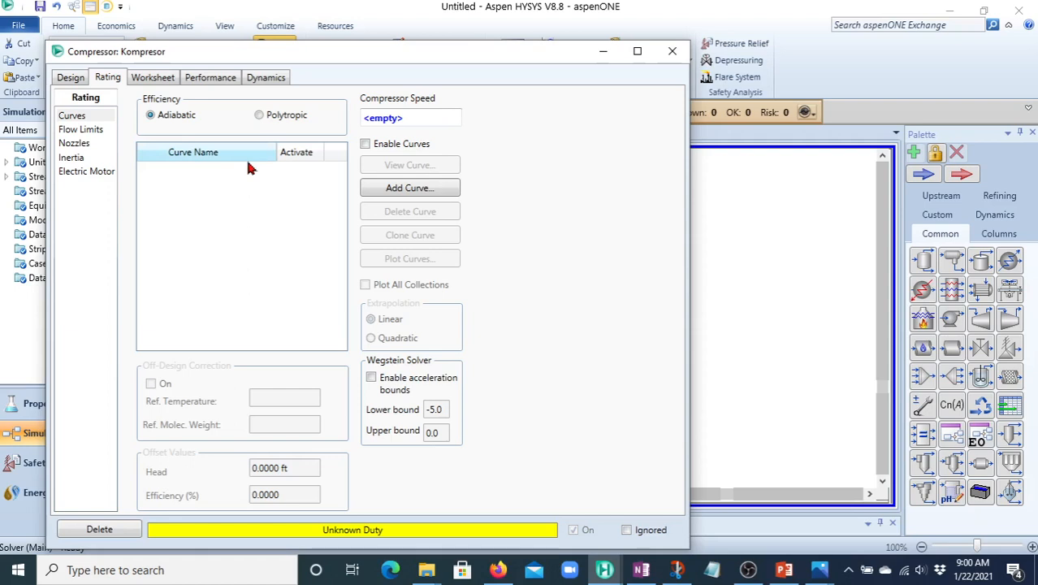
left_click(159, 79)
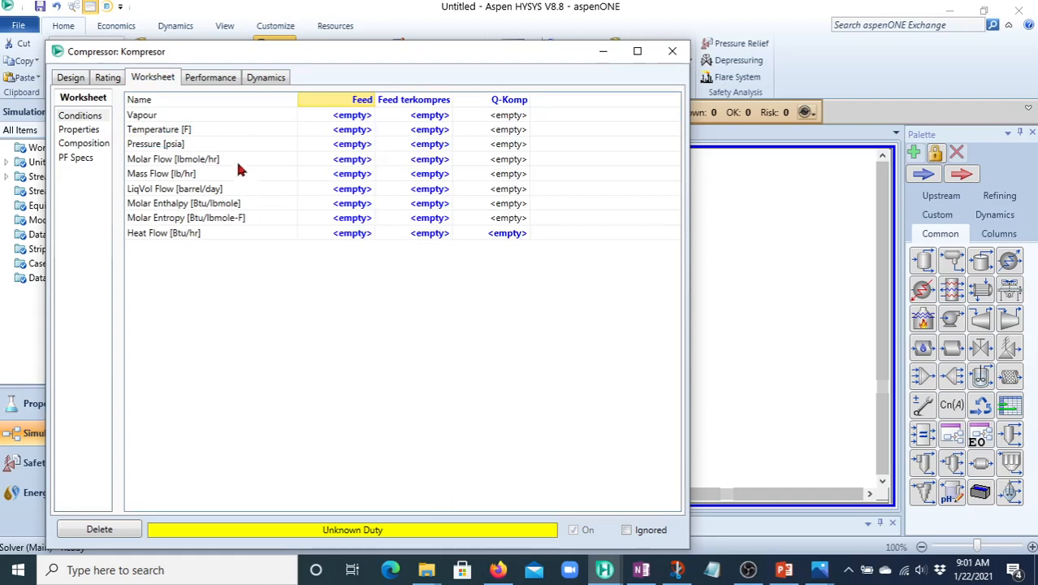
Step: Set the Feed stream's temperature to 50 F and its pressure to 1 atm
left_click(352, 132)
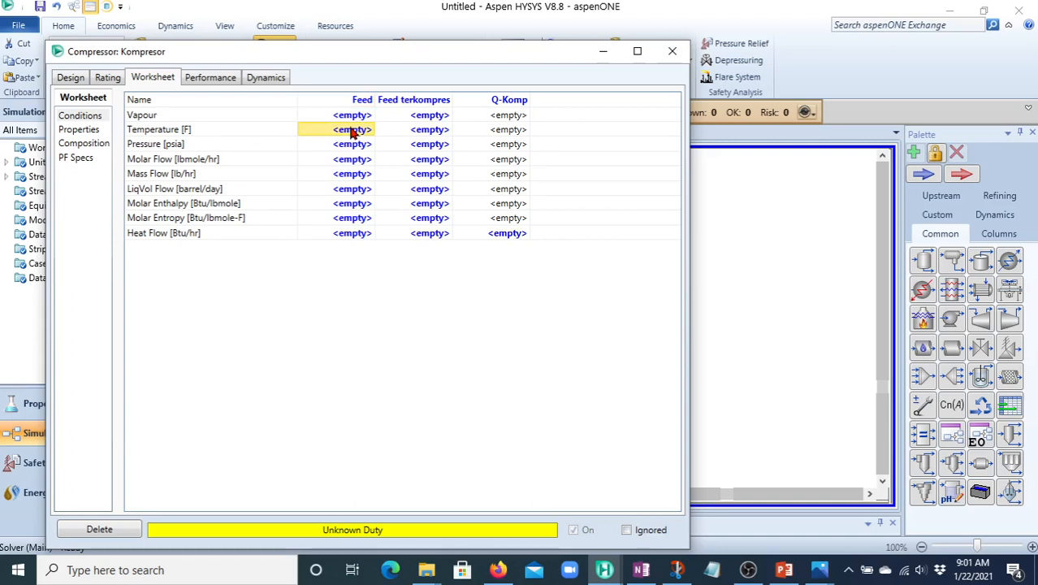
type("50")
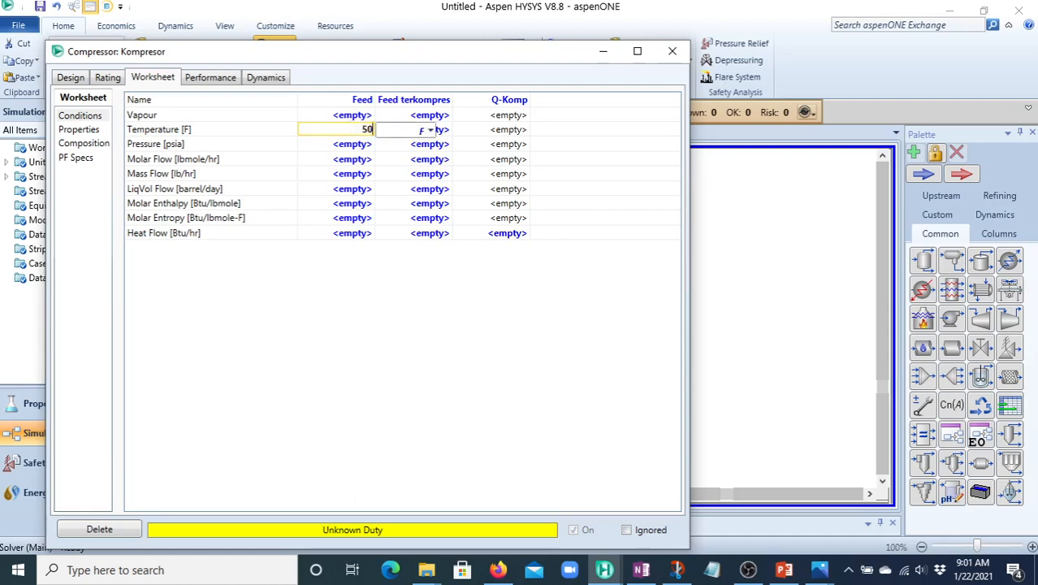
key("Return")
left_click(362, 145)
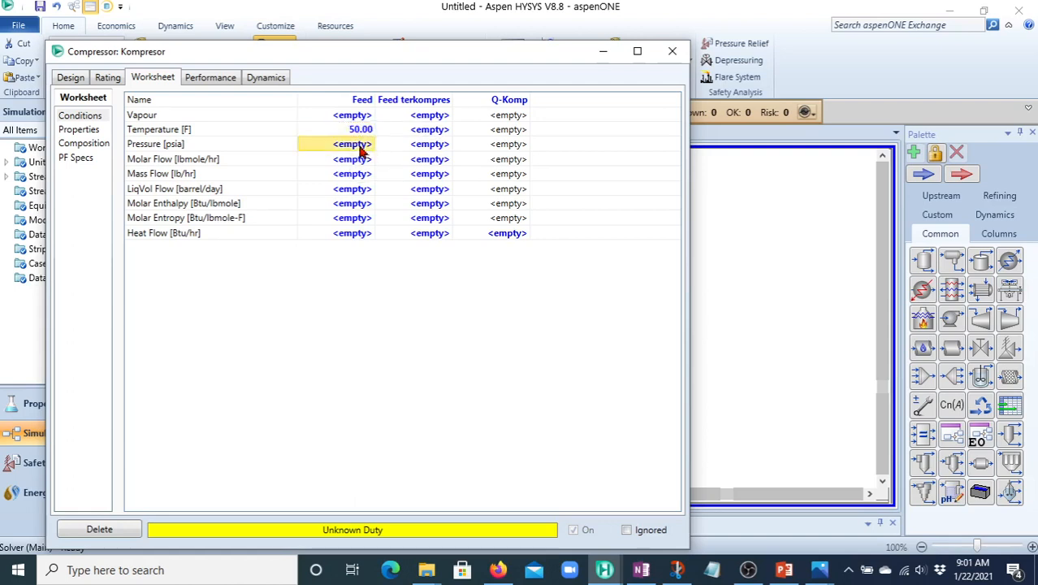
type("1")
left_click(452, 145)
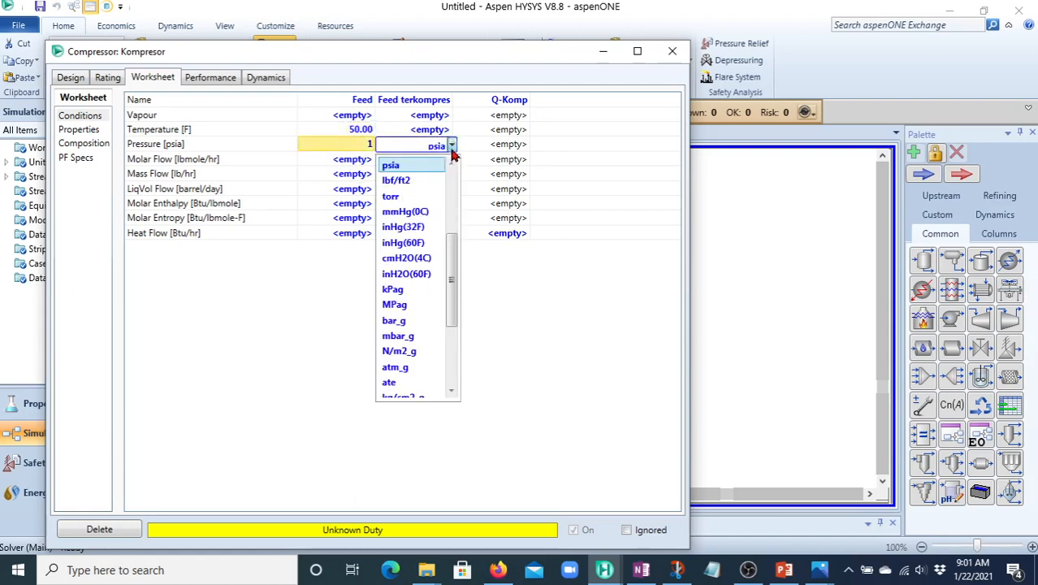
left_click_drag(455, 256, 454, 204)
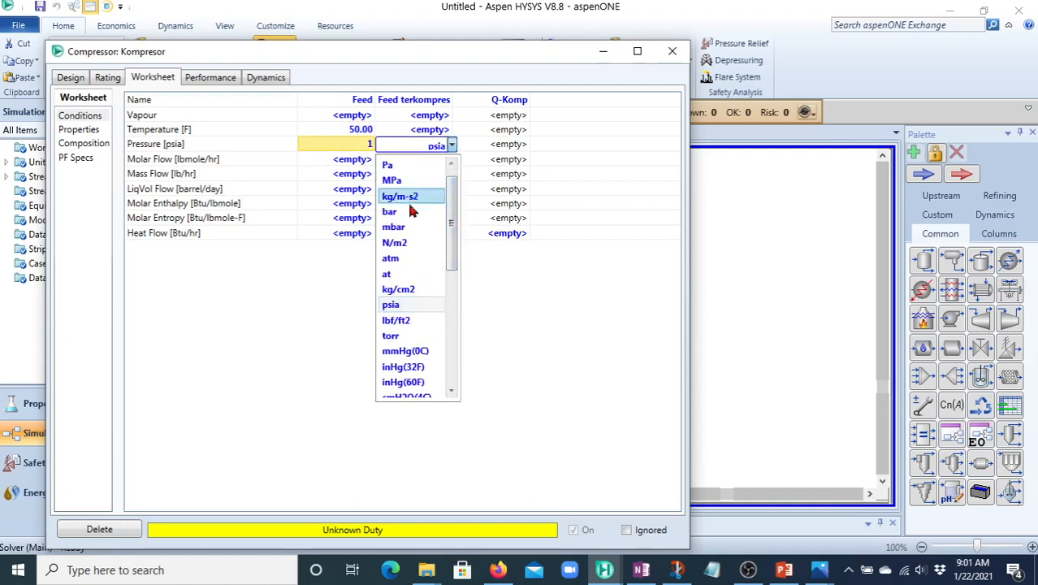
left_click(393, 258)
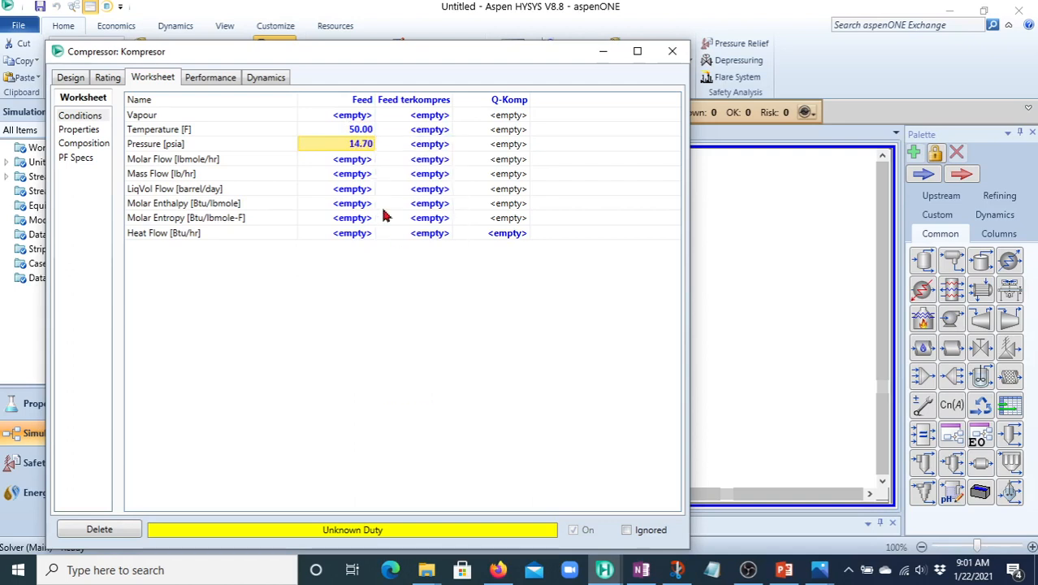
Step: Set the Feed stream's molar flow to 100 lbmole/hr
left_click(344, 162)
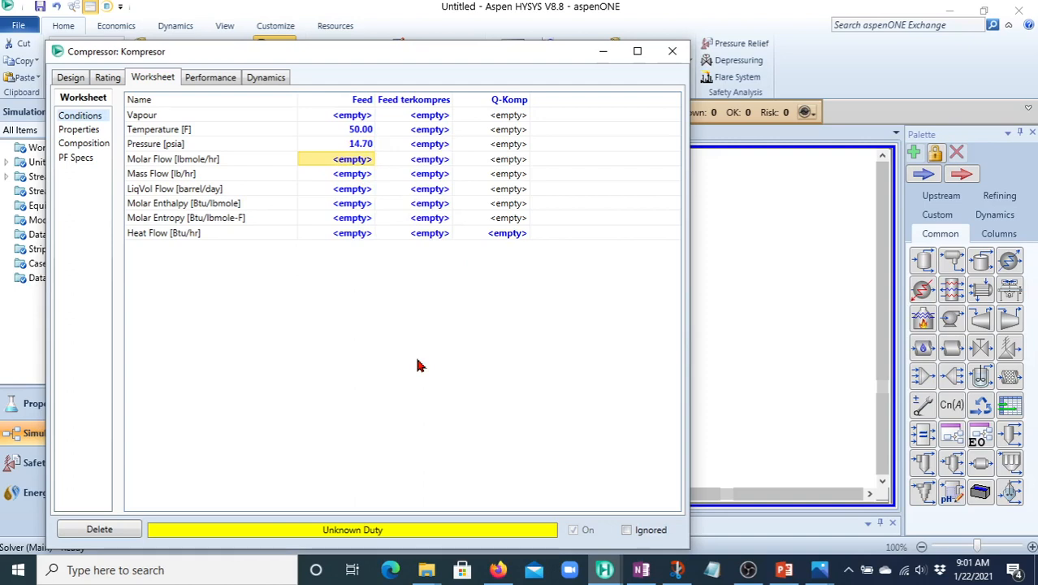
type("100")
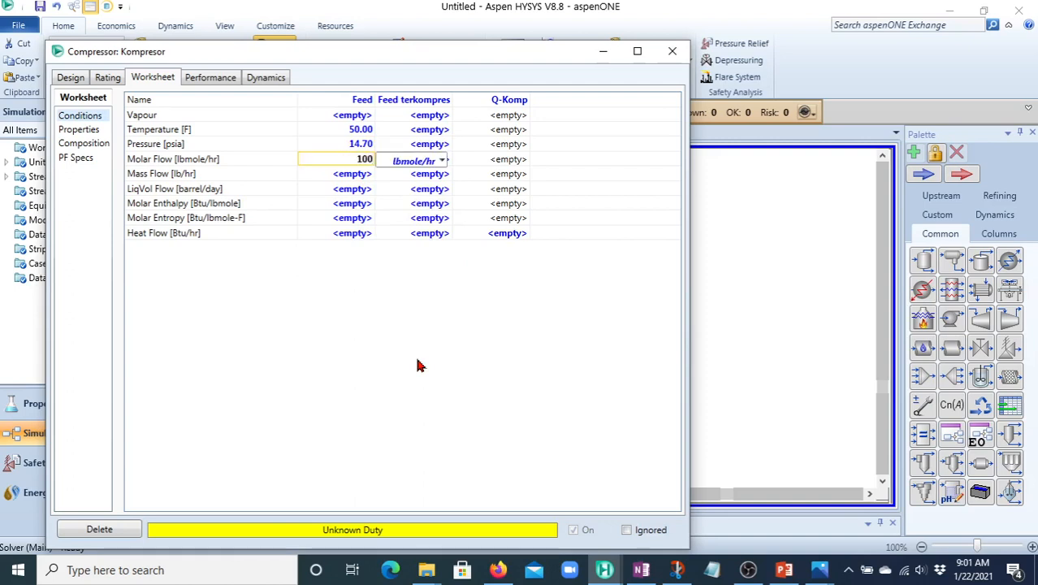
key("Return")
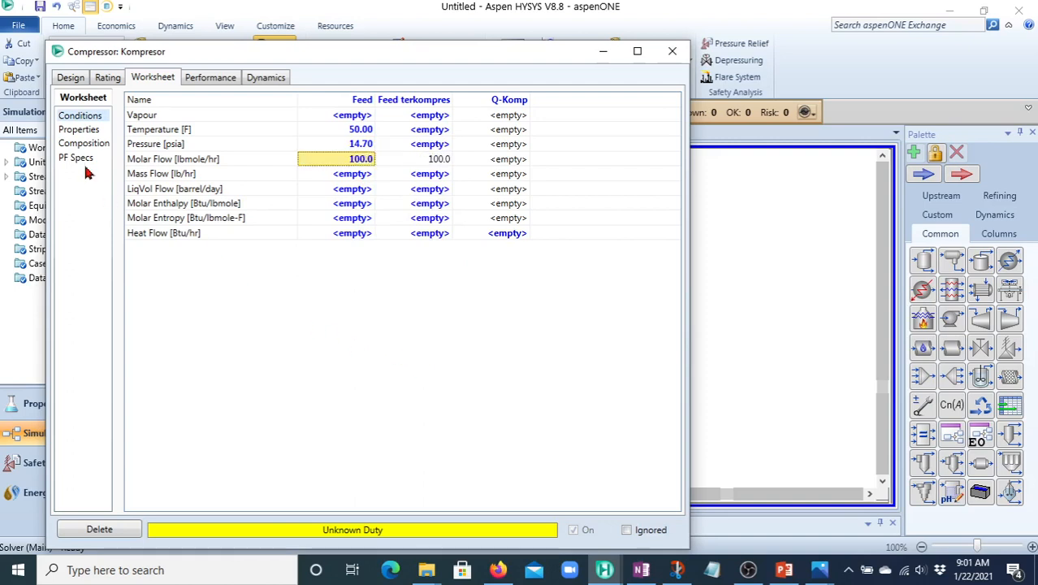
Step: Define the Feed composition in mole fractions: ethane 0.15, propane 0.2, i-butane 0.6 and n-butane 0.05
left_click(87, 145)
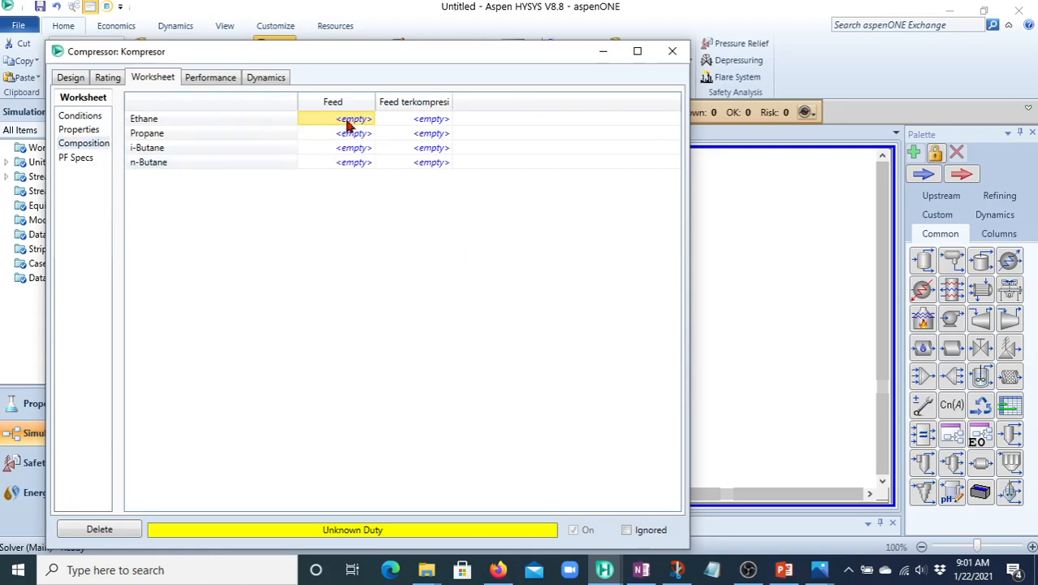
type(".15")
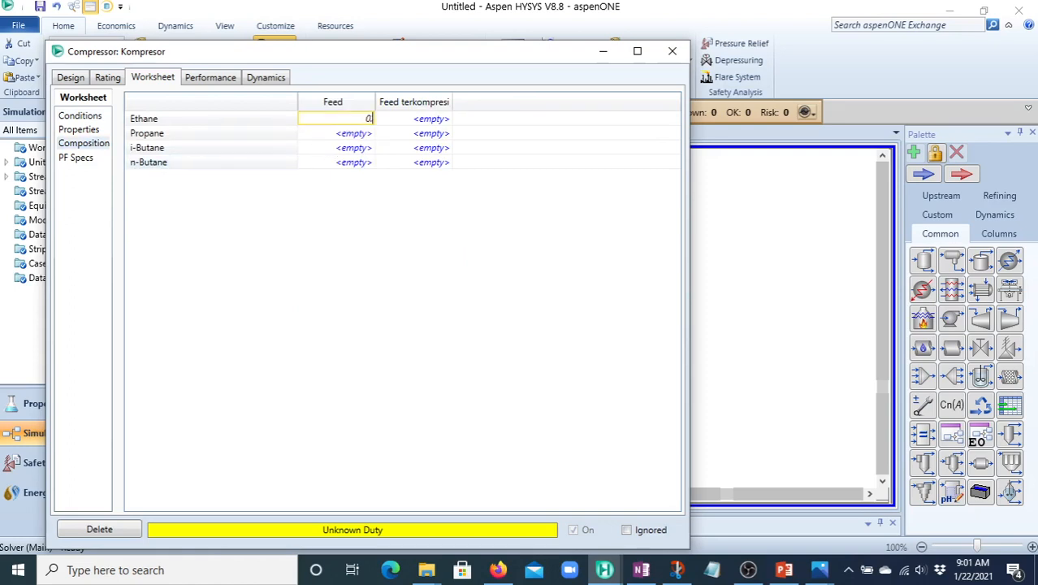
key("Return")
key("Down")
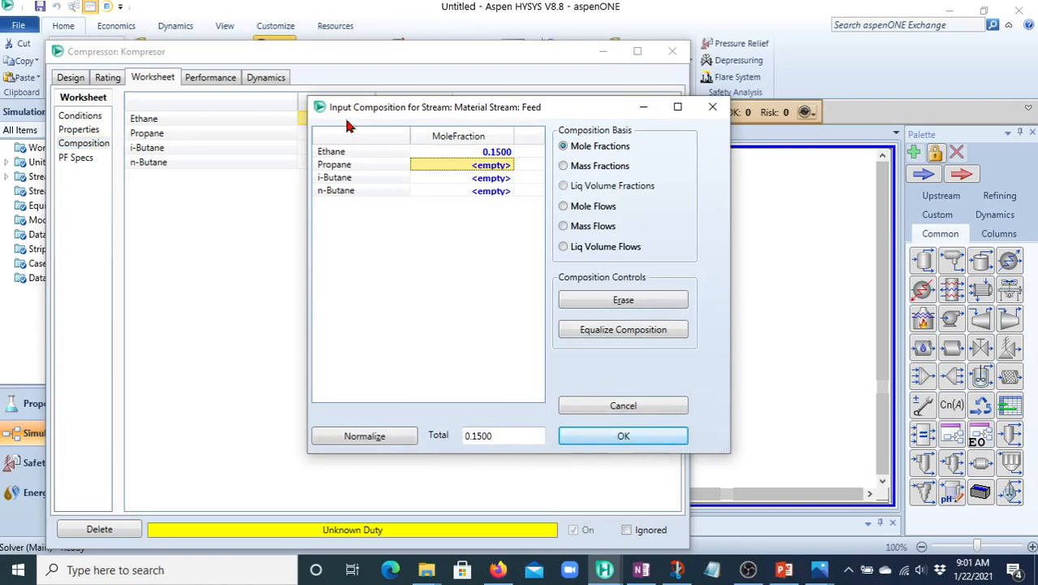
type("0.2")
key("Return")
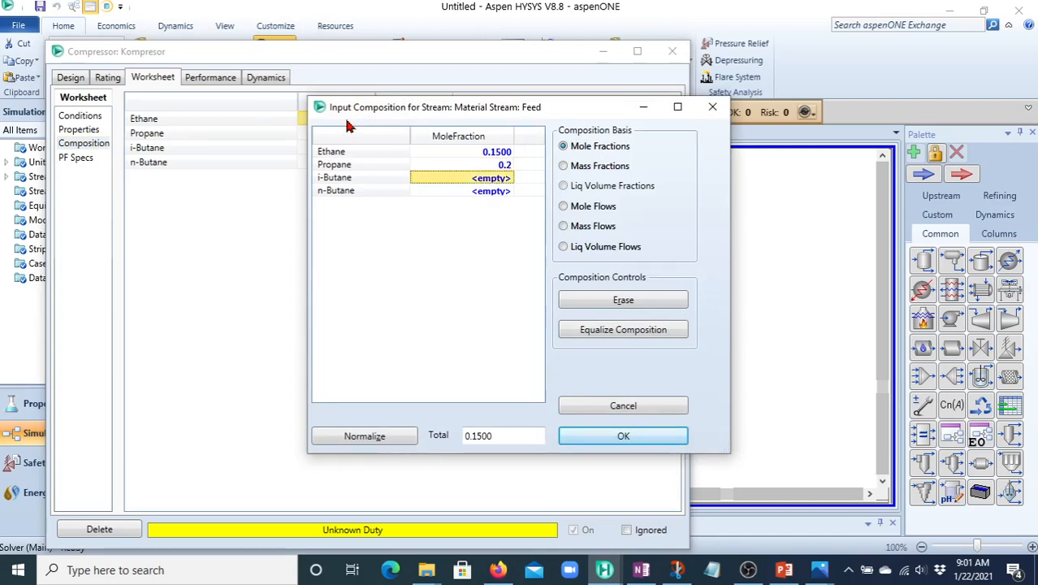
type("0.")
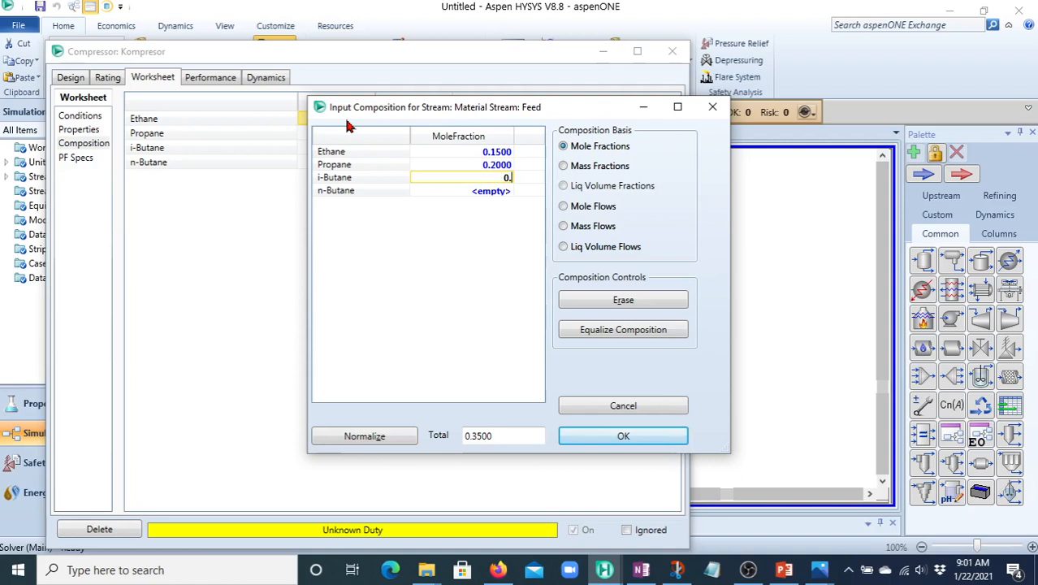
type("6")
key("Return")
type("0")
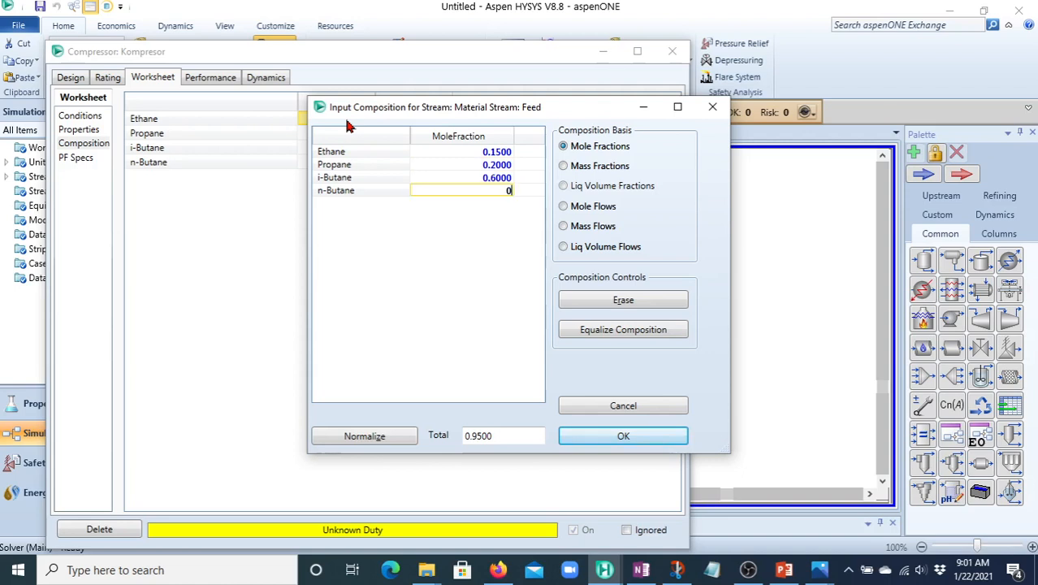
type(".05")
key("Return")
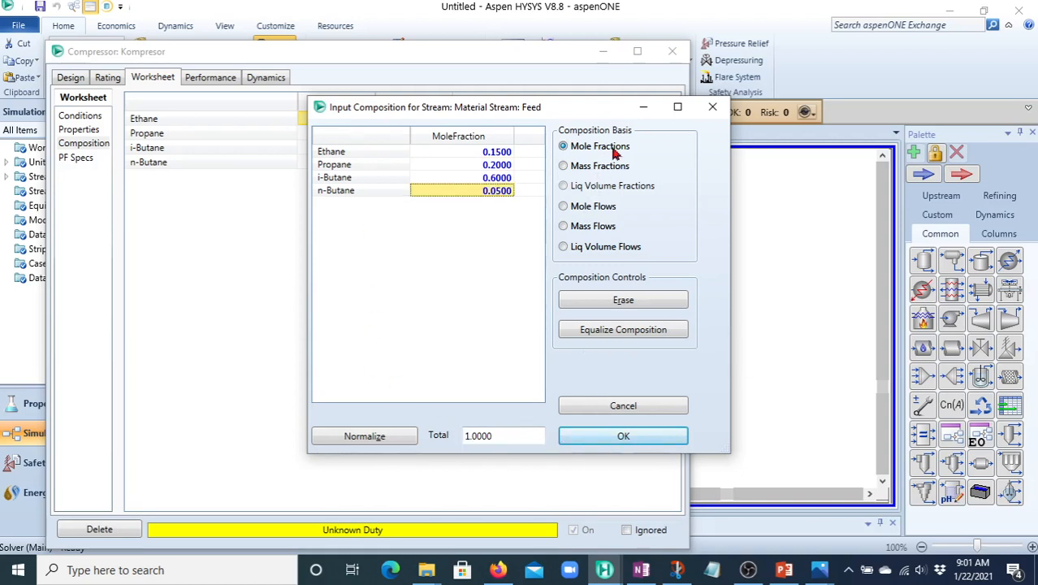
left_click(617, 436)
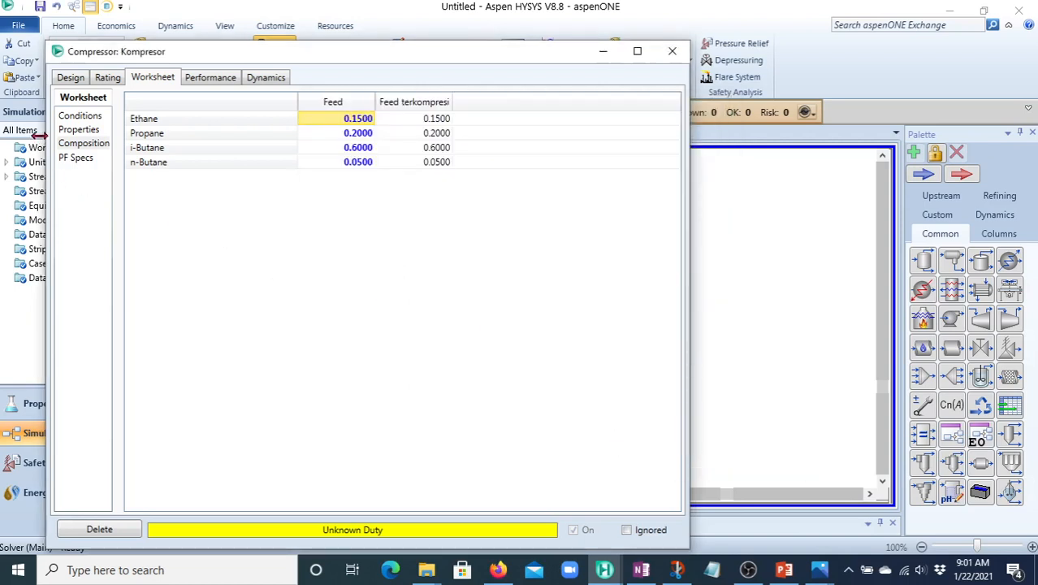
Step: Set the pressure of the compressor outlet stream Feed terkompresi to 50 psia and close the compressor's window
left_click(84, 117)
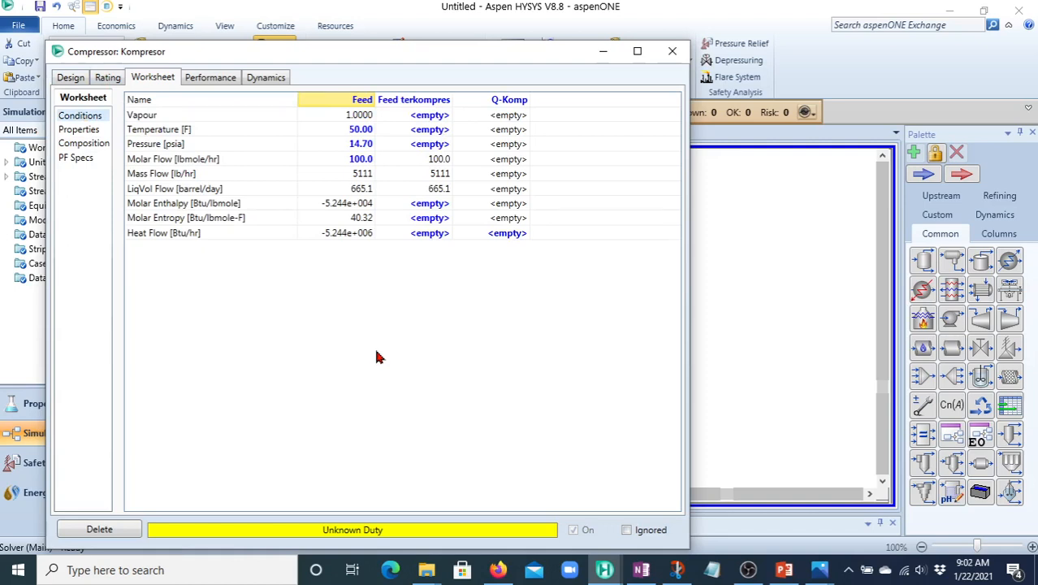
left_click(421, 146)
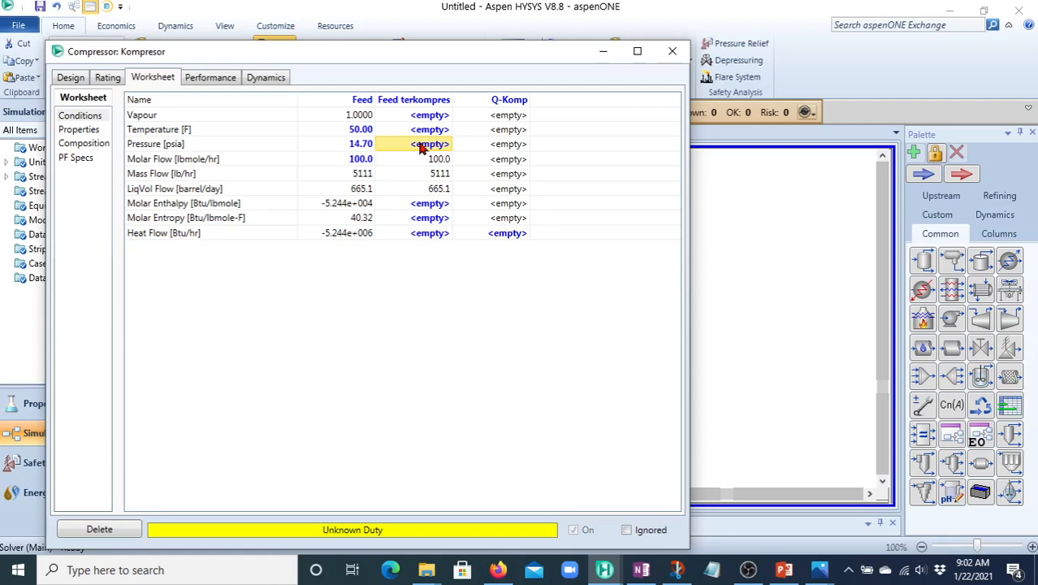
type("50")
key("Return")
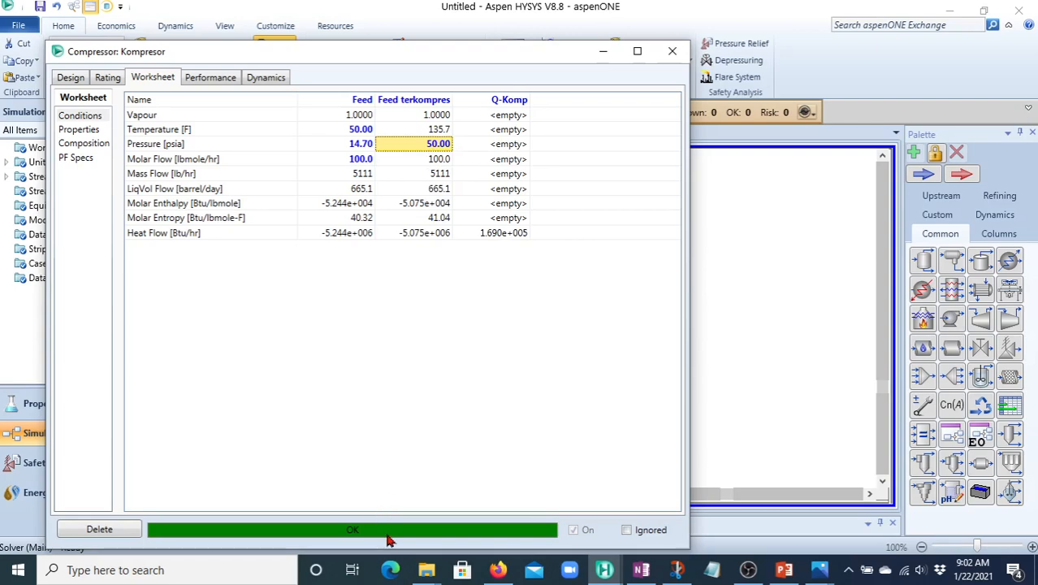
left_click(672, 51)
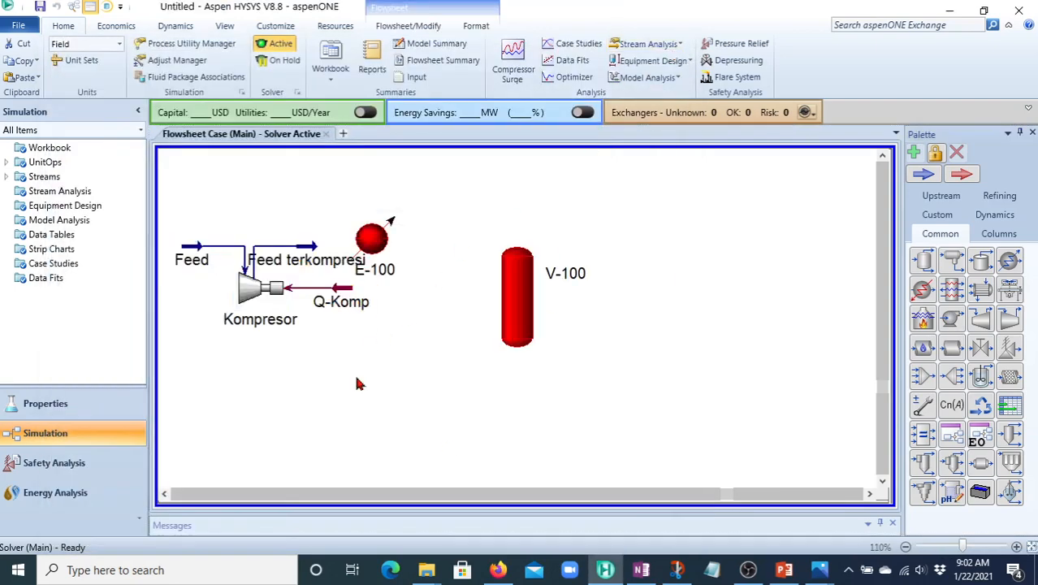
Step: Rename the cooler E-100 as Cooler and connect Feed terkompresi as its inlet stream
double_click(391, 233)
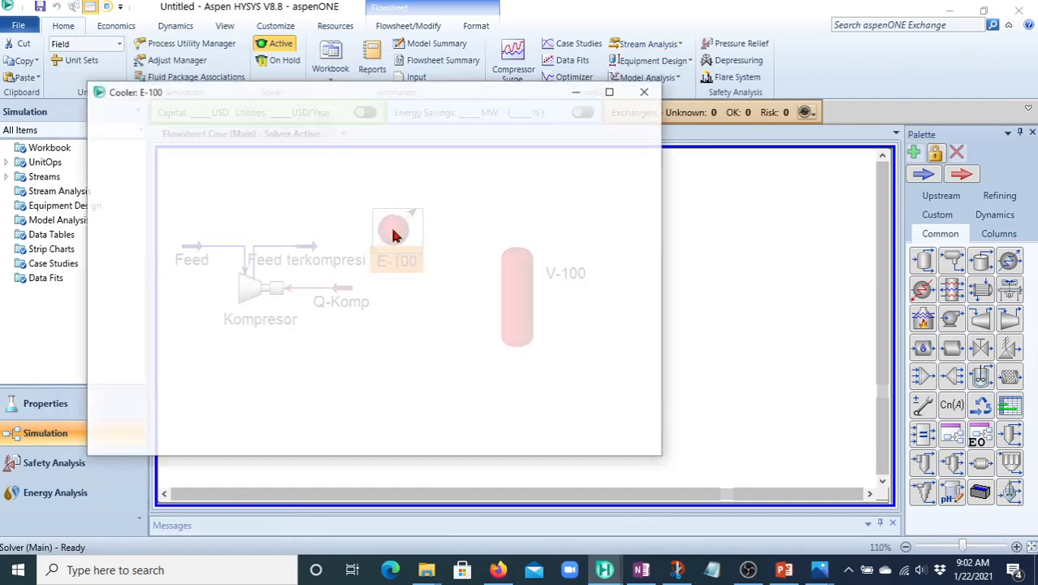
left_click(347, 139)
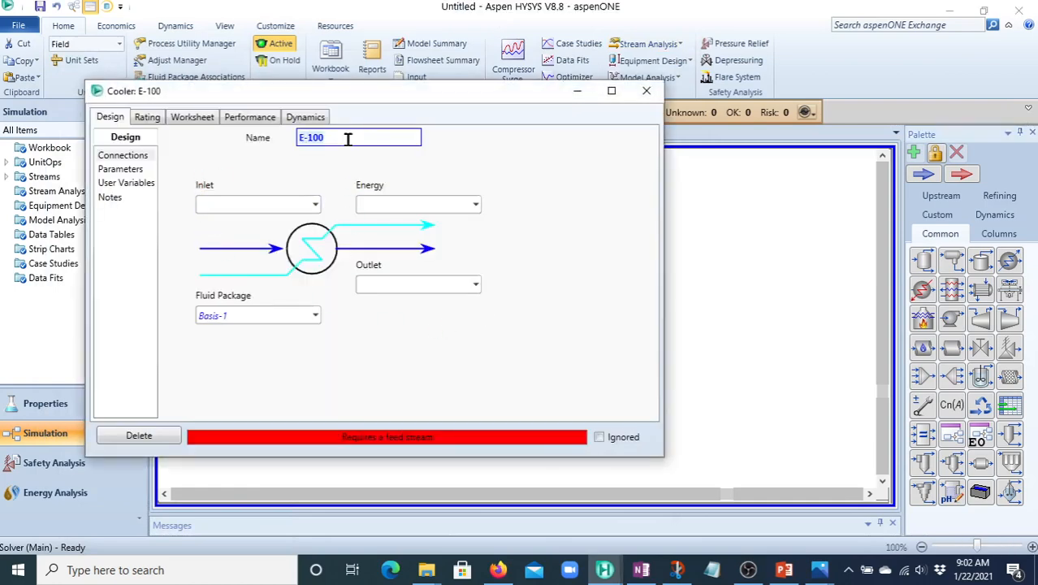
type("Cooler")
left_click(316, 203)
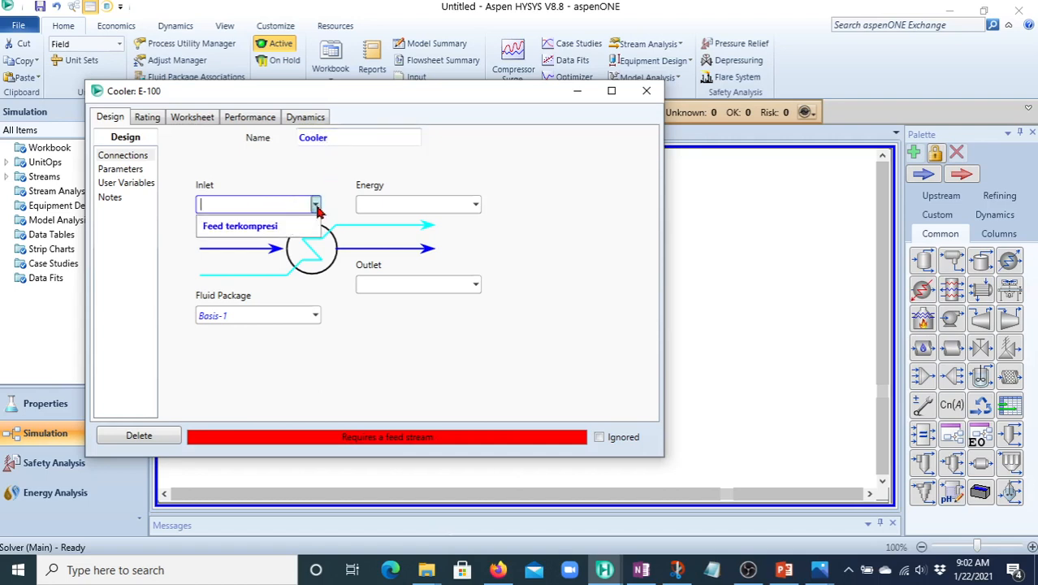
left_click(273, 225)
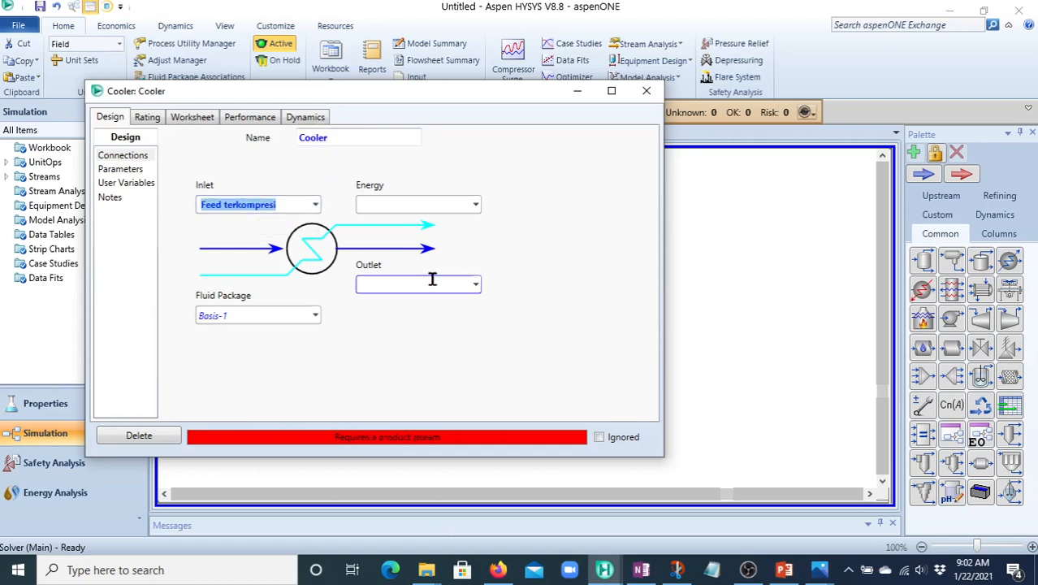
Step: Give the cooler an energy stream named Q-Cooler and an outlet stream named Feed dingin
left_click(443, 204)
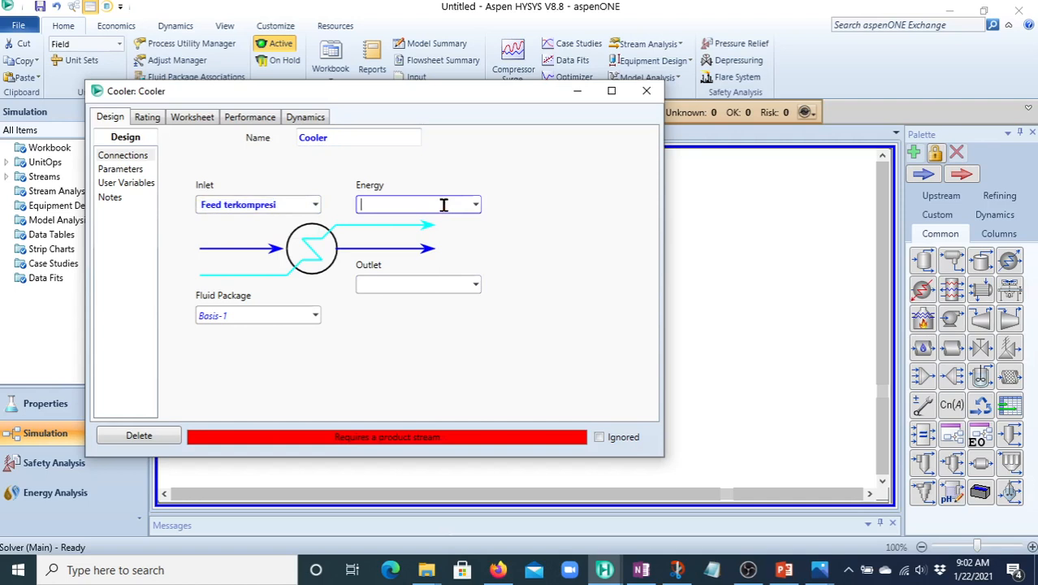
type("Q-Cooler")
key("Return")
left_click(418, 284)
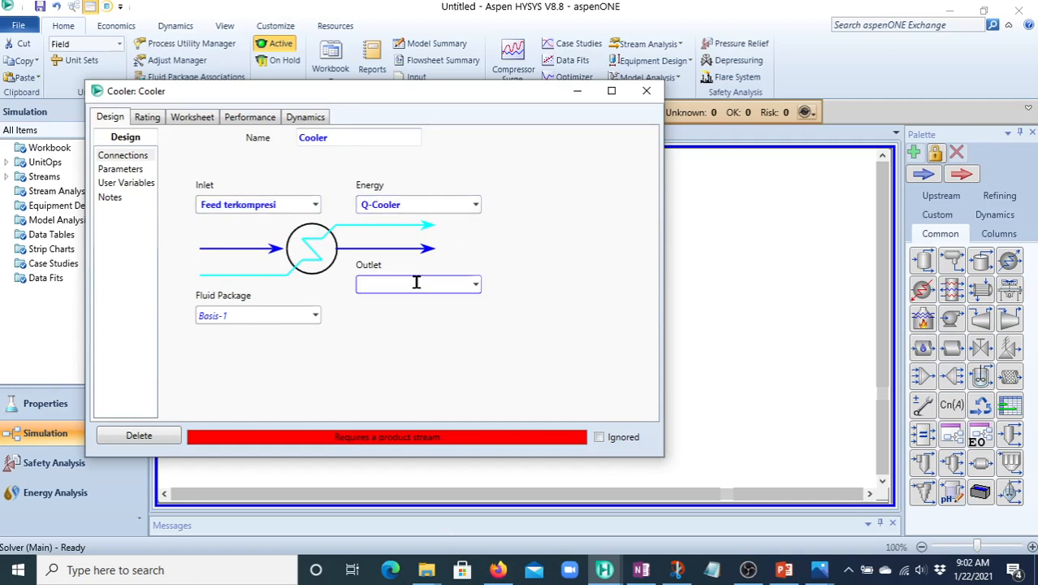
type("Feed dingin")
key("Return")
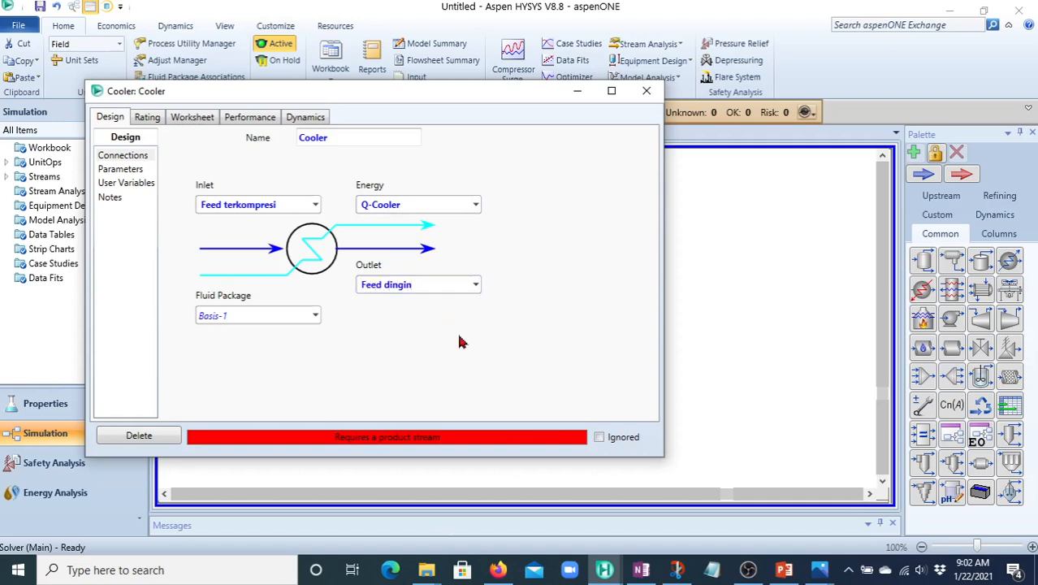
Step: Set the cooler's pressure drop (Delta P) to 0 psi
left_click(132, 170)
left_click(229, 160)
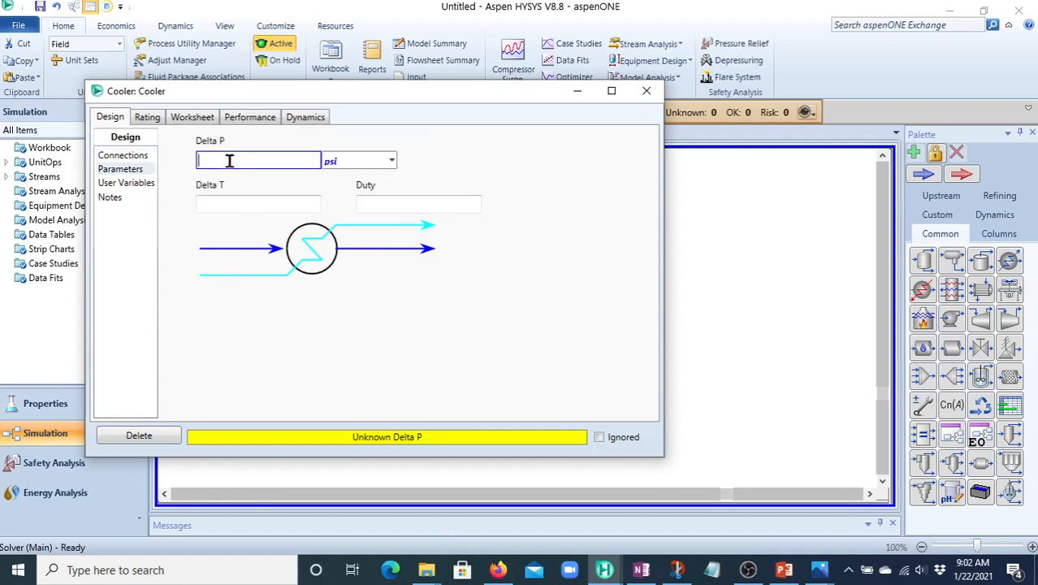
type("0")
key("Return")
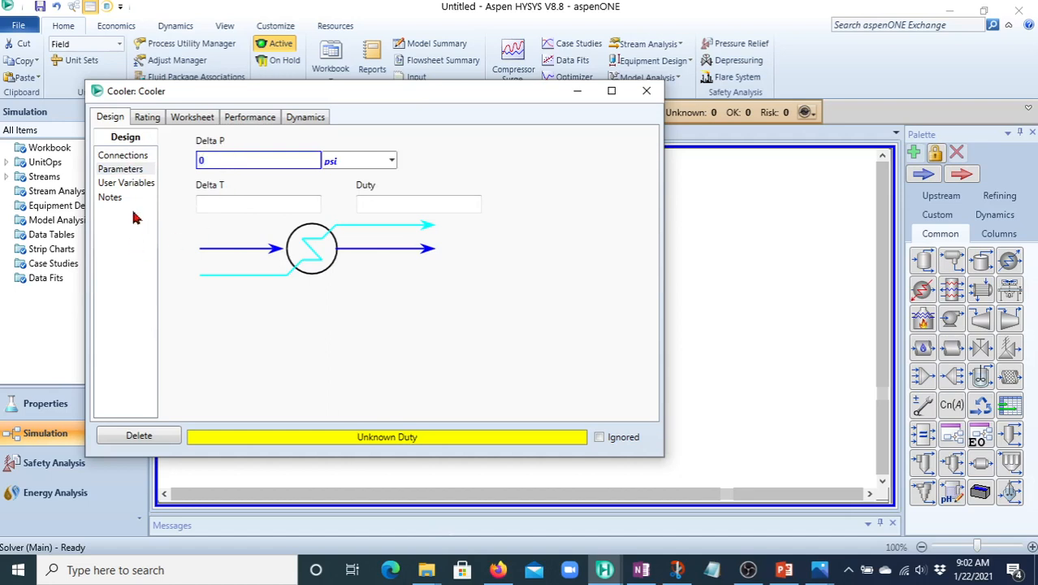
Step: Set the temperature of the cooler outlet stream Feed dingin to 32 F in the cooler's stream conditions
left_click(149, 121)
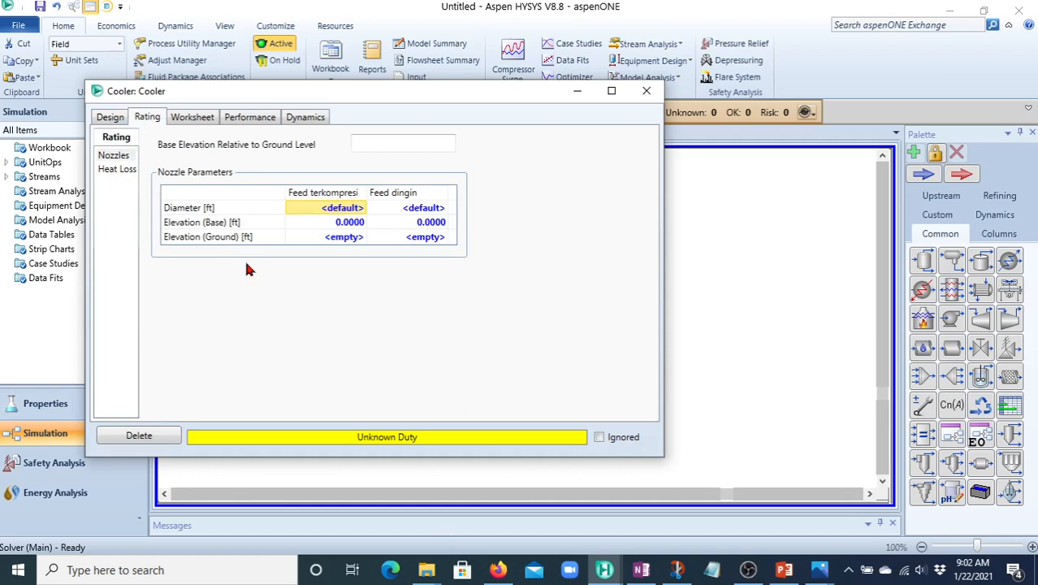
left_click(200, 120)
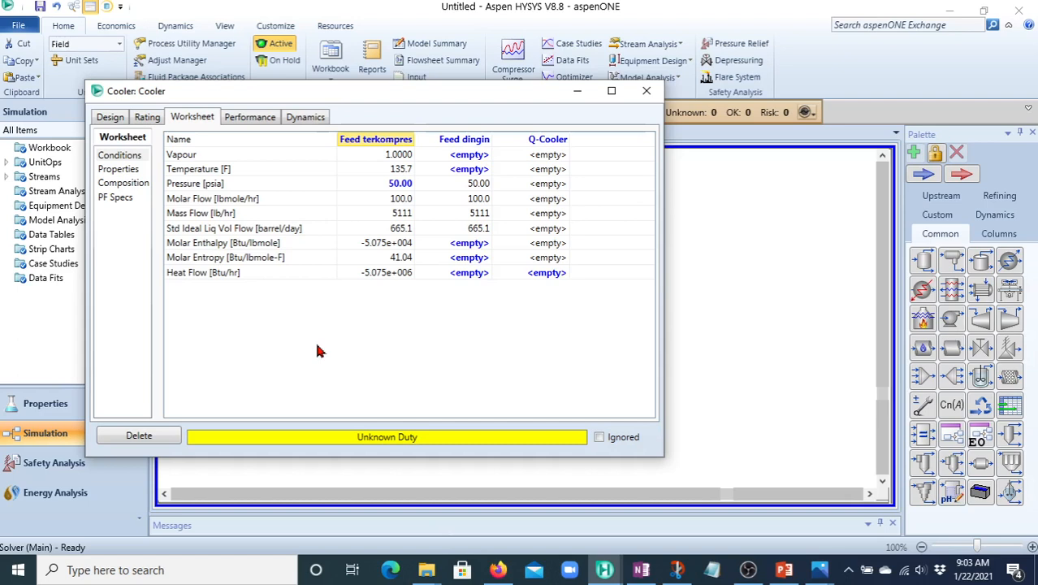
left_click(460, 169)
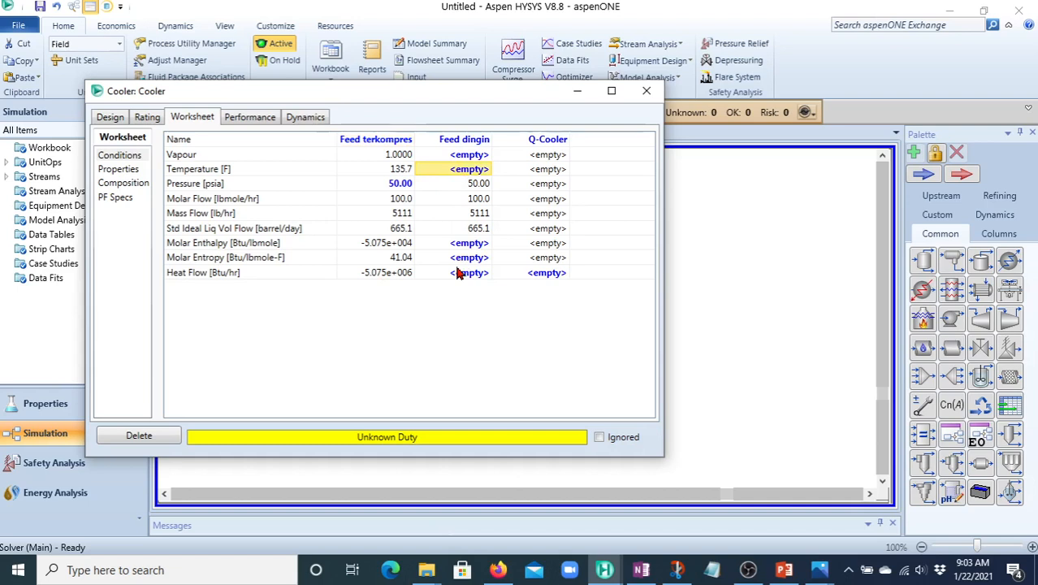
type("32")
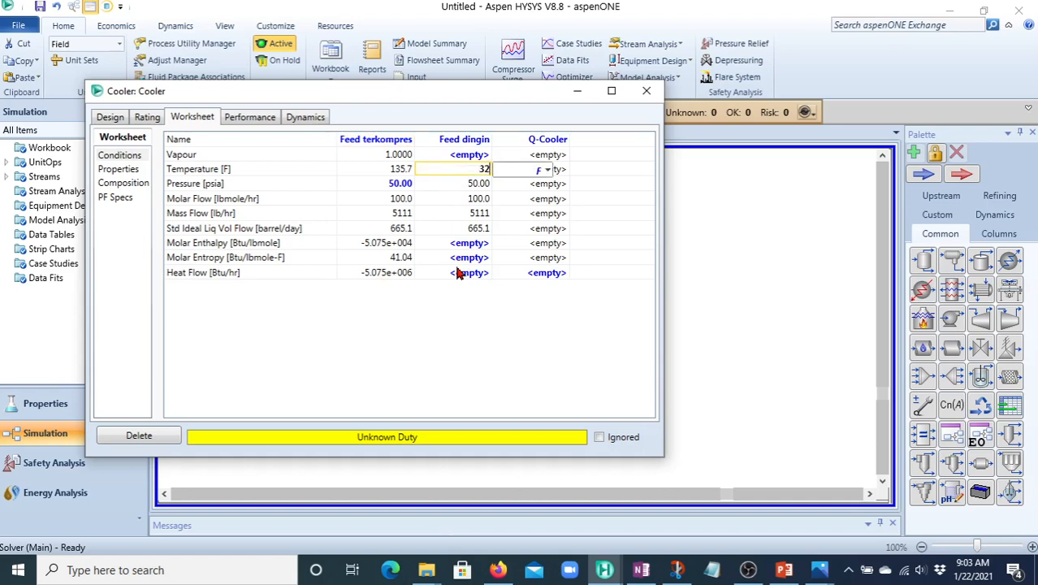
key("Return")
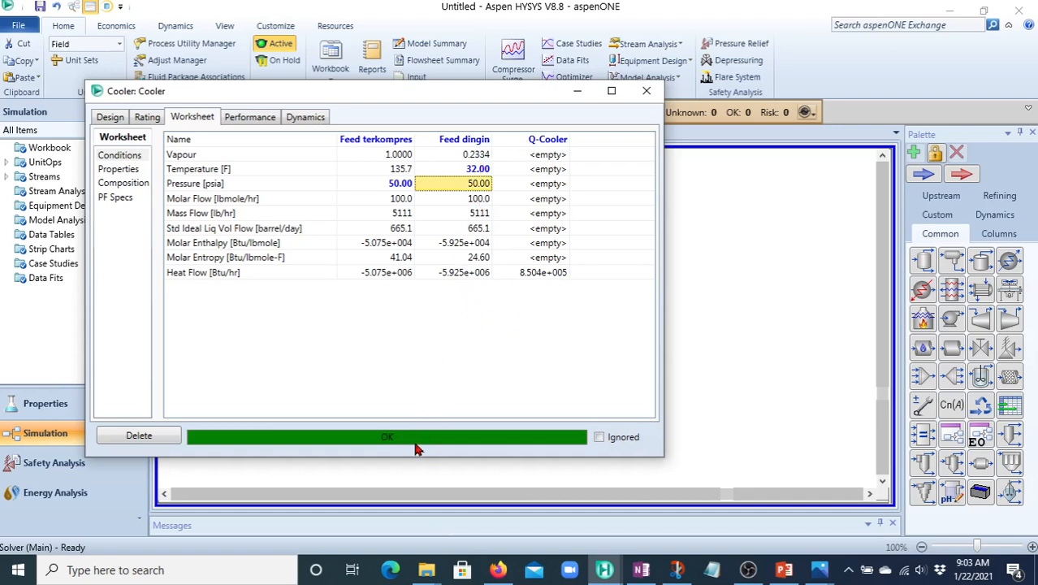
Step: Rearrange the flowsheet by moving the cooler and Q-Cooler slightly upward and separator V-100 clear of the Feed dingin stream
left_click(647, 96)
left_click(671, 368)
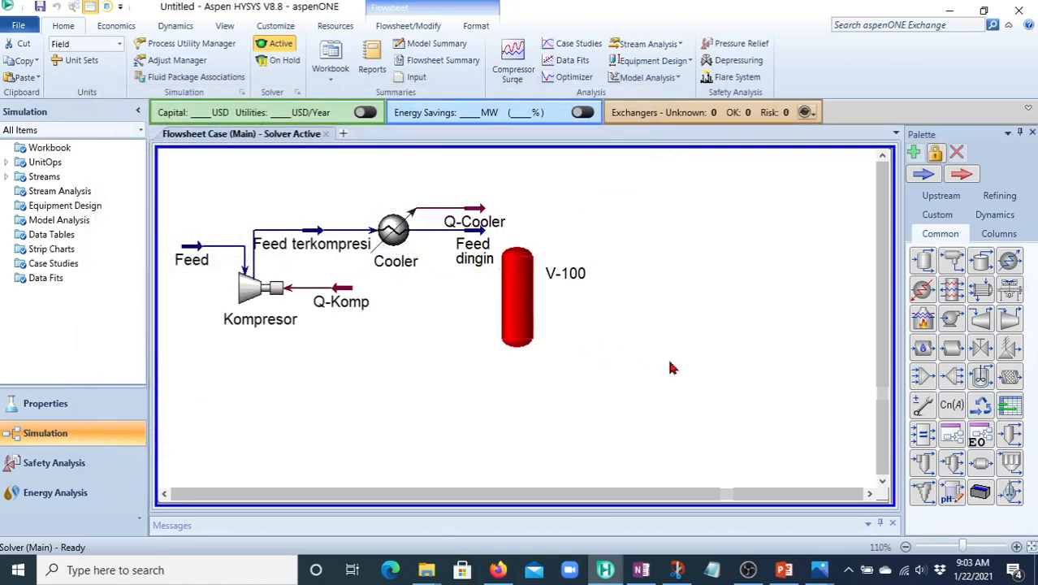
left_click(394, 231)
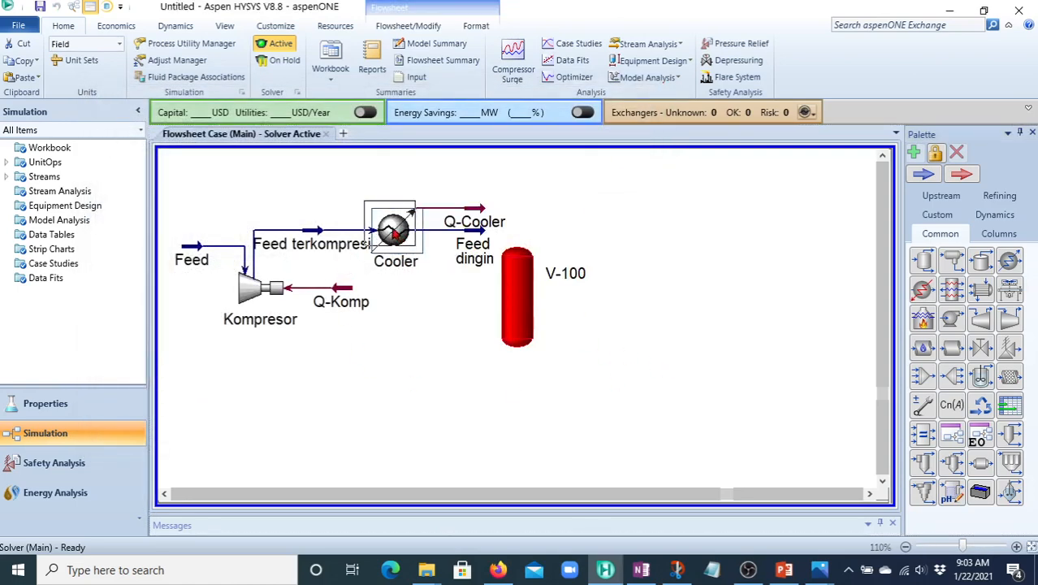
mouse_move(394, 233)
left_mouse_down()
mouse_move(388, 225)
mouse_move(410, 223)
left_mouse_up()
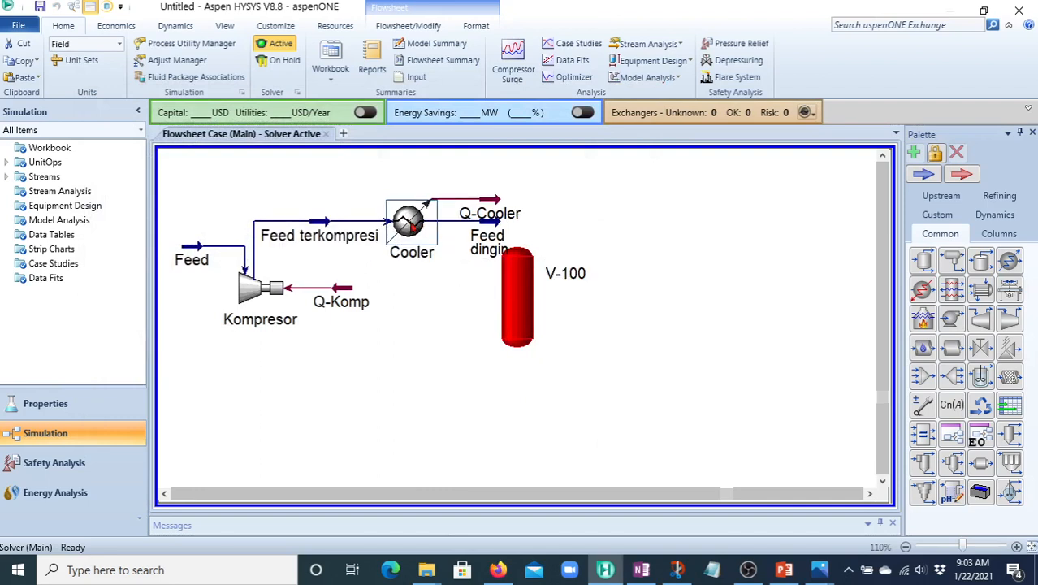
left_click(417, 294)
left_click(488, 200)
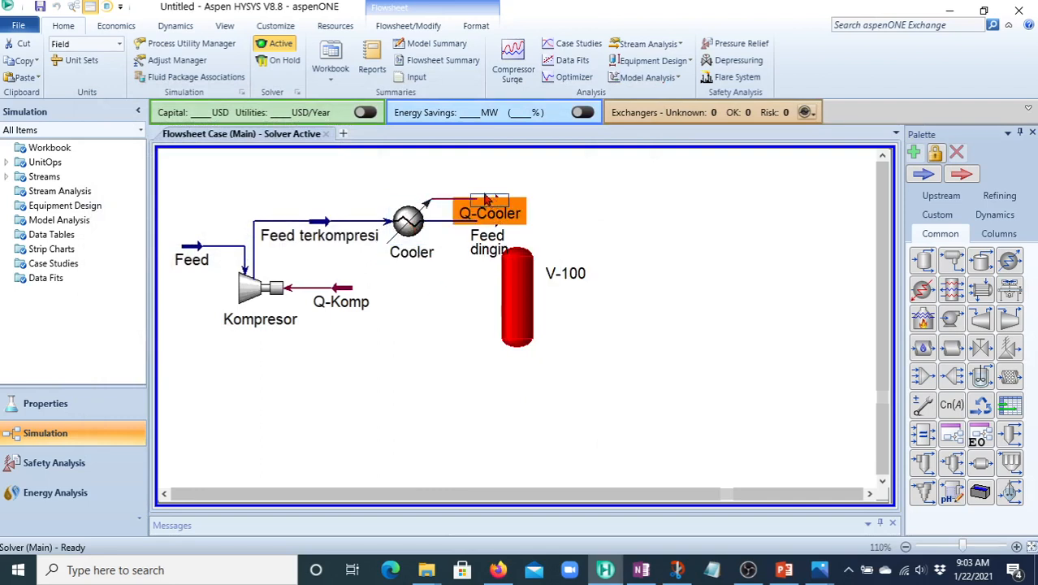
left_click_drag(487, 200, 468, 174)
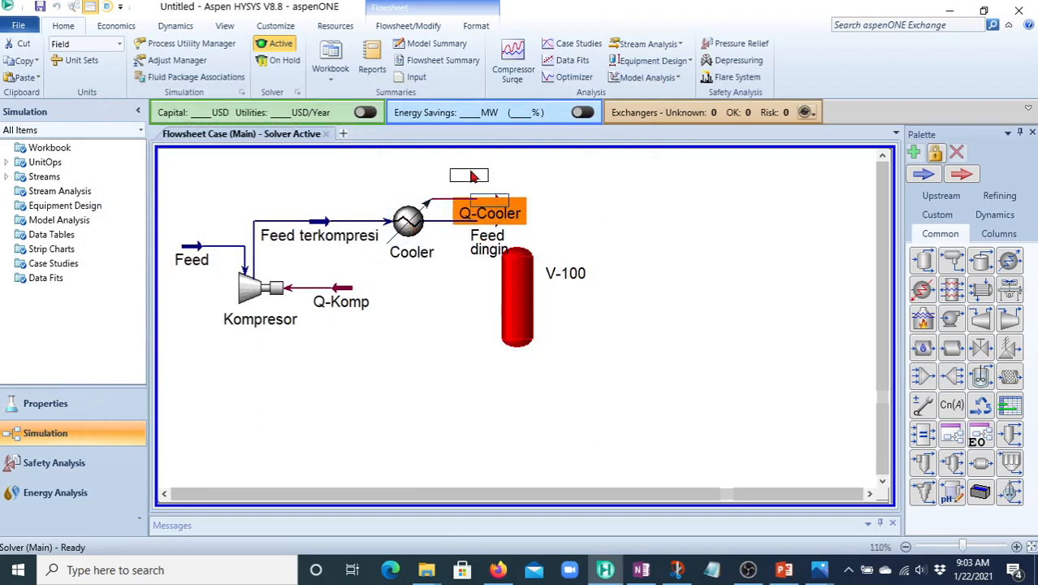
left_click(434, 313)
left_click_drag(514, 289, 581, 225)
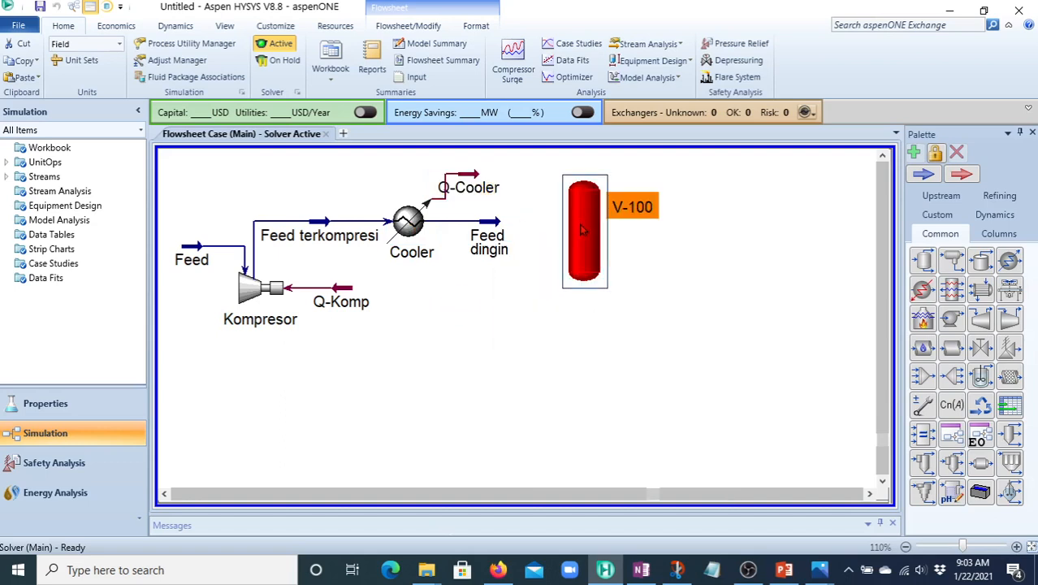
Step: Rename separator V-100 as Flash Separator
double_click(580, 225)
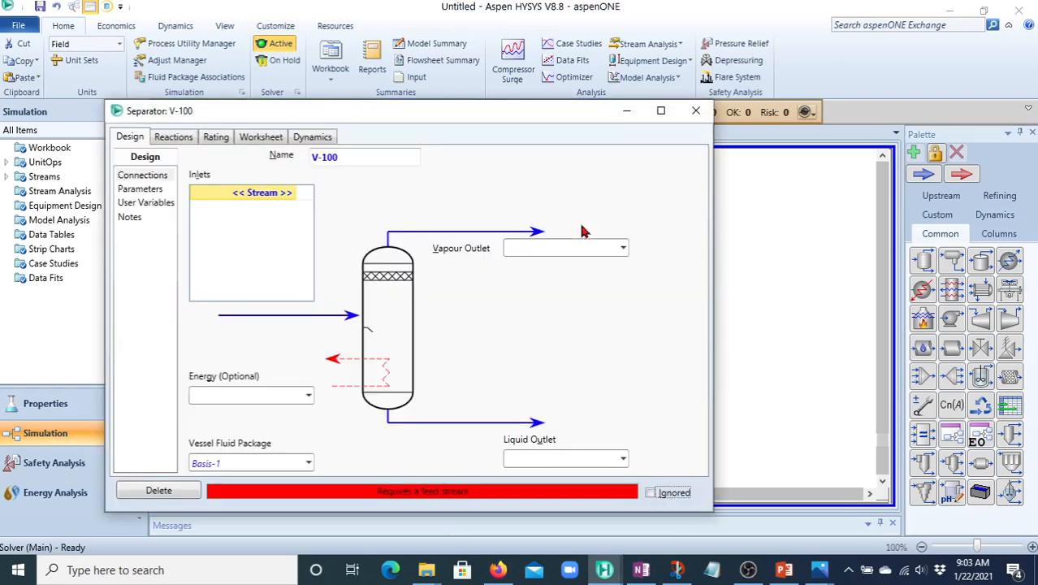
left_click(345, 160)
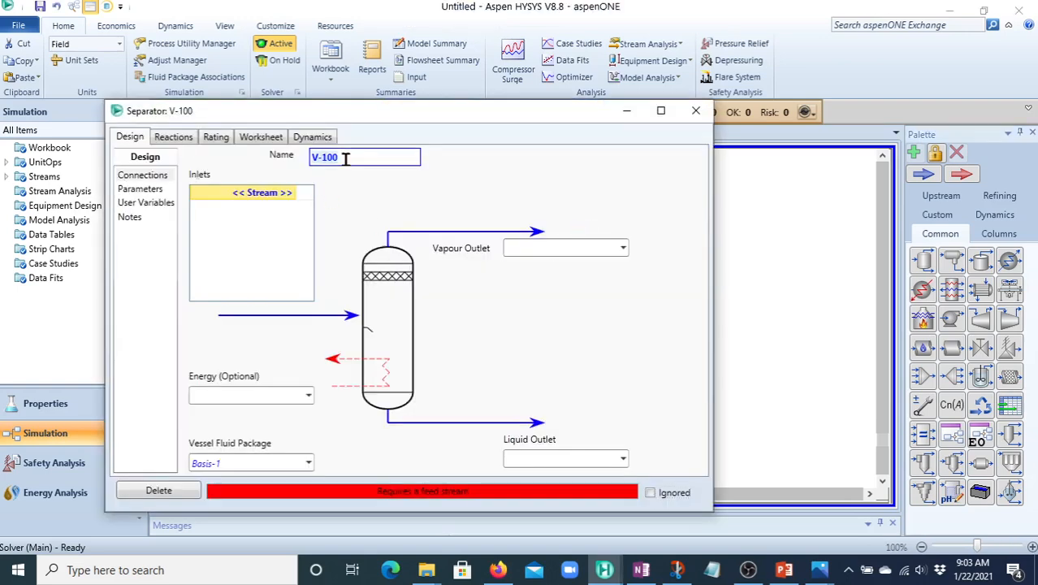
type("fl")
key("BackSpace")
key("BackSpace")
type("flash")
key("BackSpace")
key("BackSpace")
key("BackSpace")
key("BackSpace")
key("BackSpace")
type("Flash Separator")
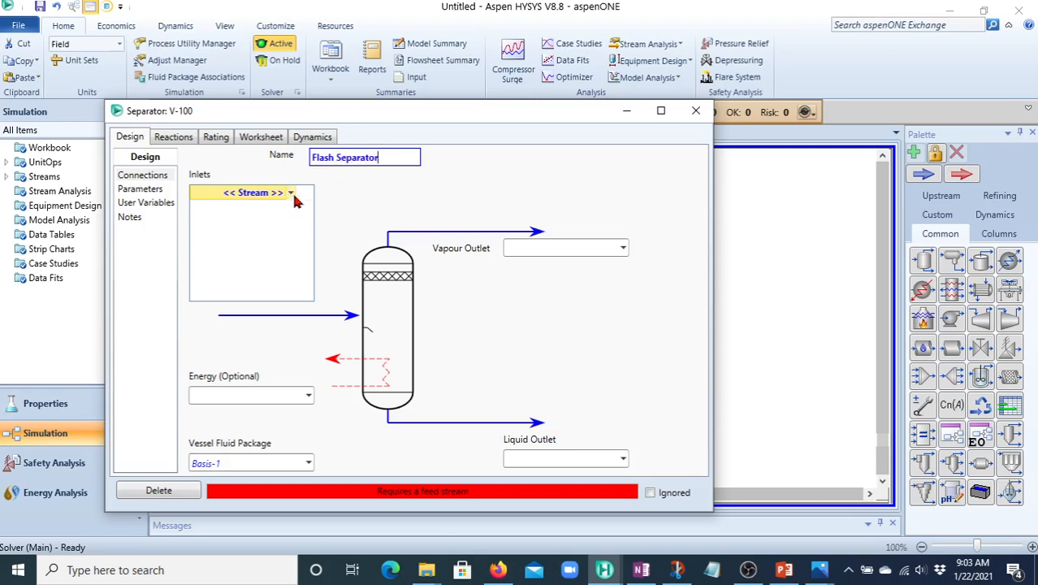
Step: Connect Feed dingin as the separator's inlet, and create vapour outlet stream V and liquid outlet stream L
left_click(291, 193)
left_click(240, 214)
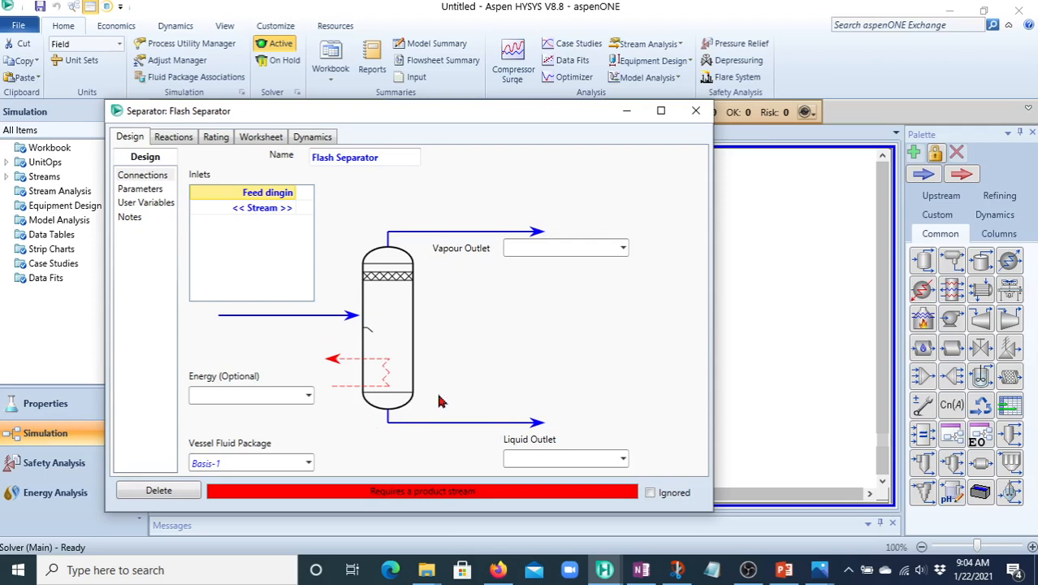
left_click(566, 249)
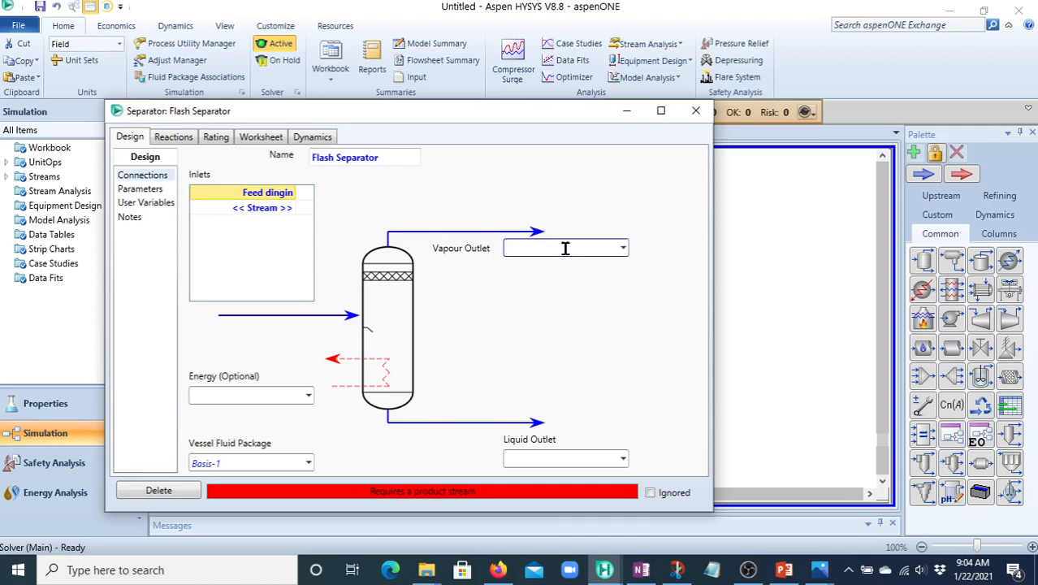
type("V")
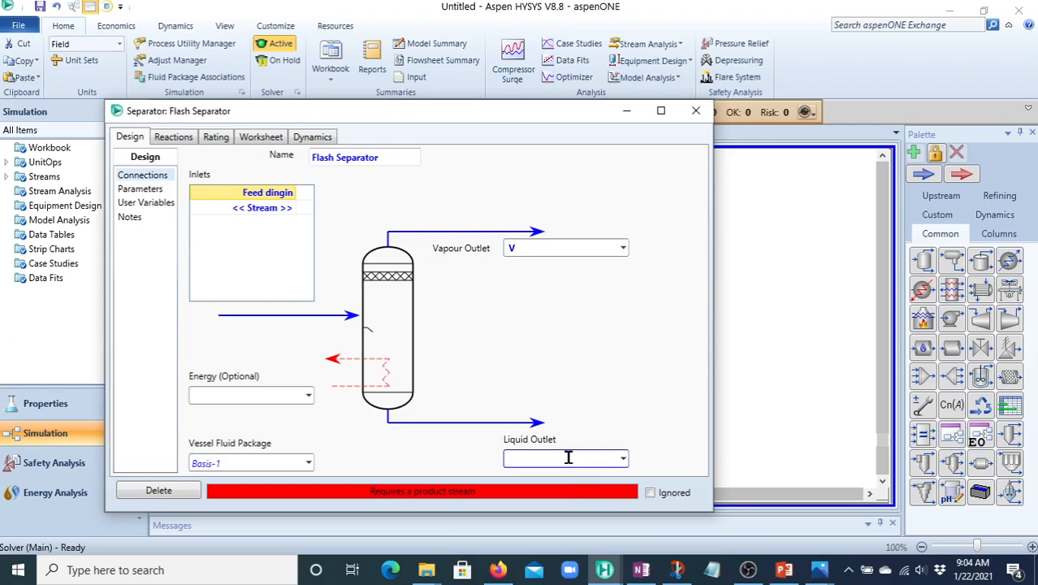
left_click(568, 458)
type("L")
key("Return")
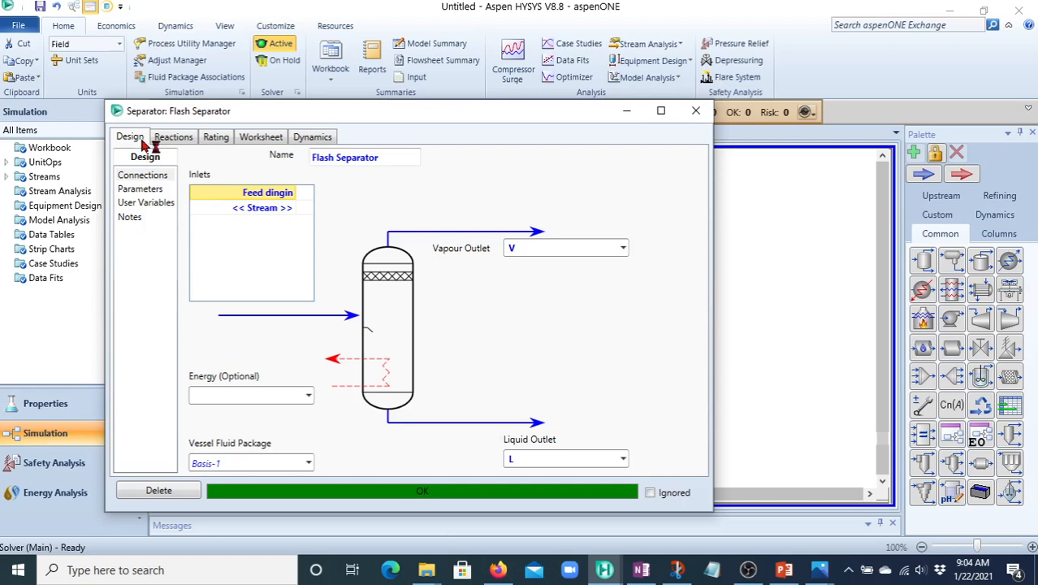
Step: Check the separator's Delta P parameters and try the 3 Phase Sep and Tank vessel types before restoring Separator
left_click(146, 193)
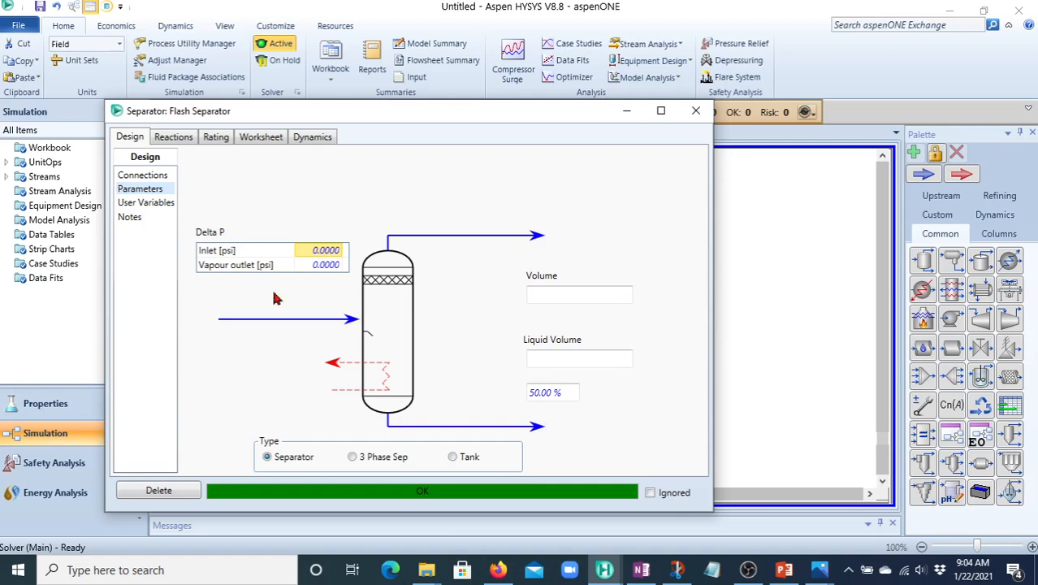
mouse_move(335, 270)
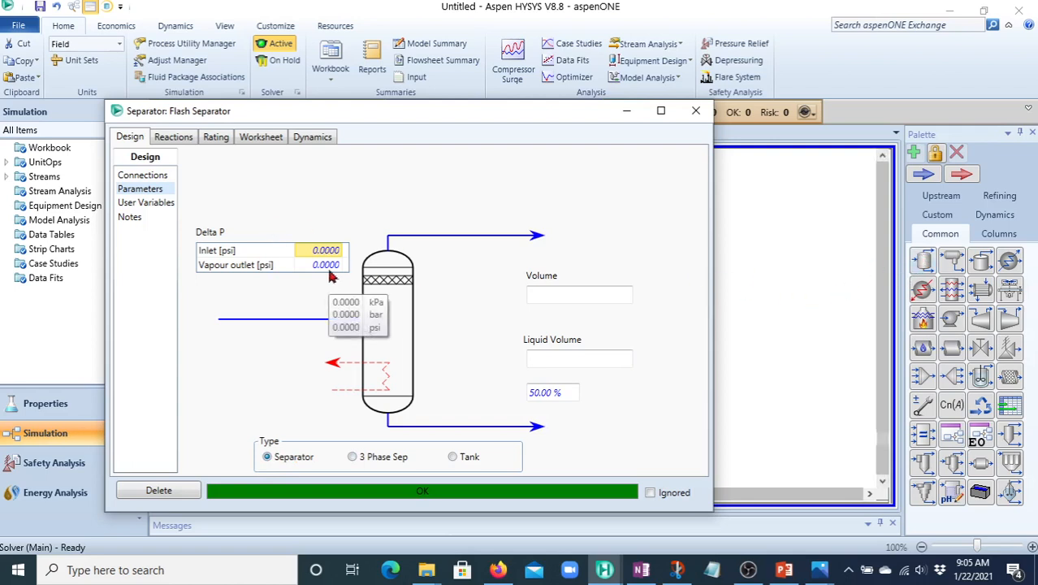
left_click(354, 458)
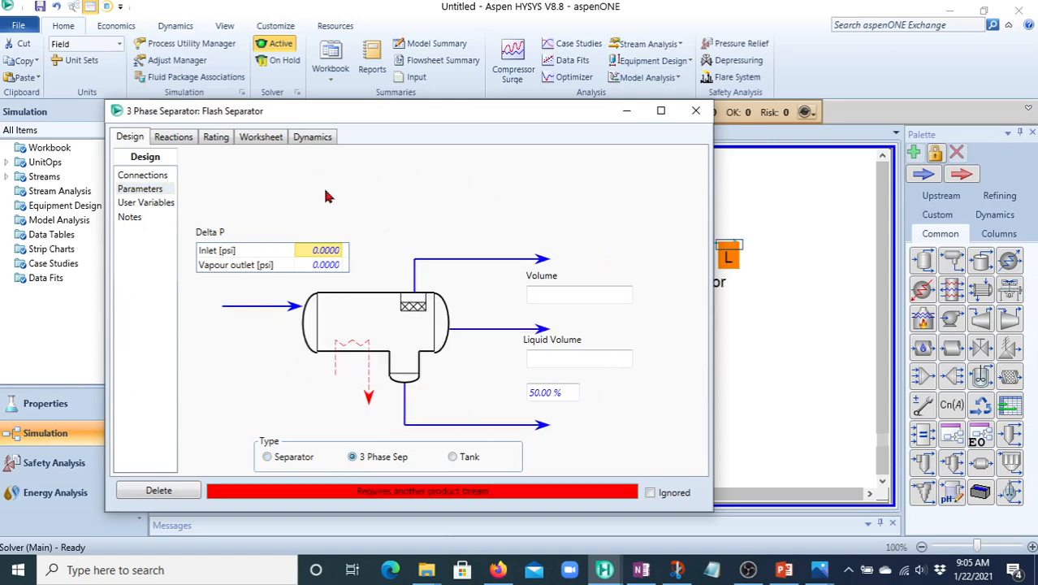
left_click(454, 459)
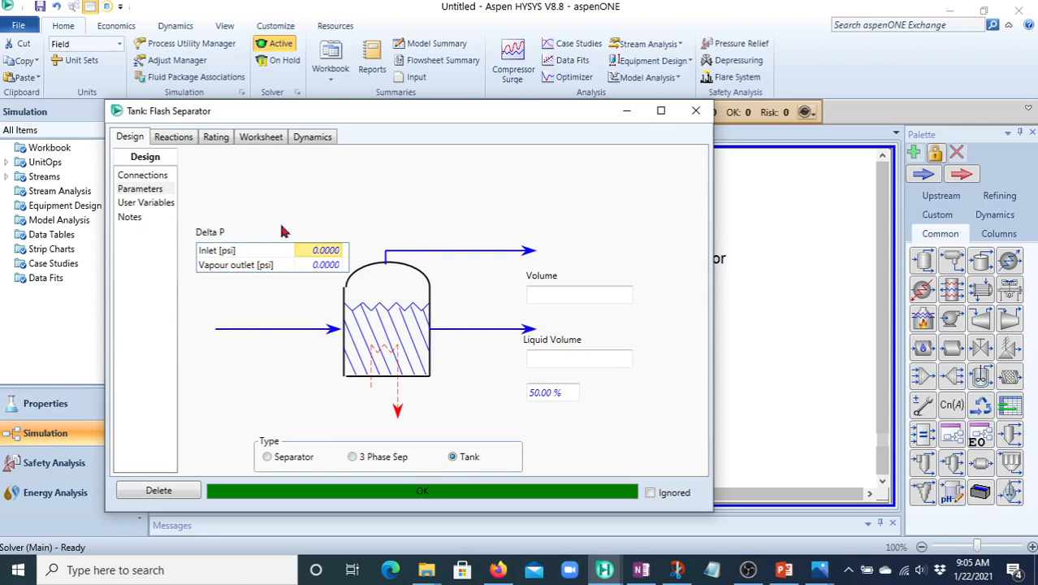
left_click(268, 457)
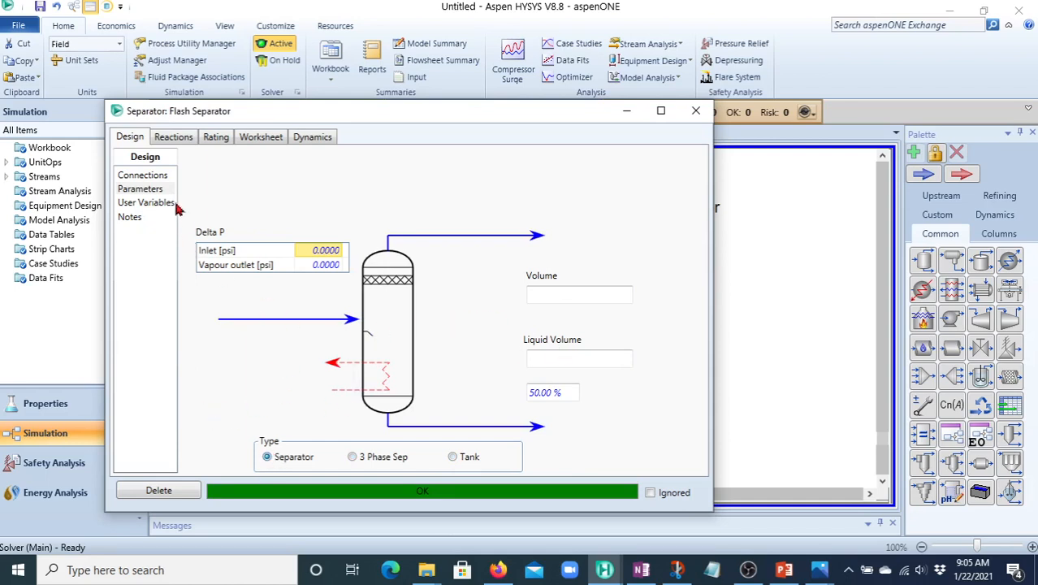
Step: Review the separator's reaction settings and try the Vertical orientation in its sizing before restoring Horizontal
left_click(180, 138)
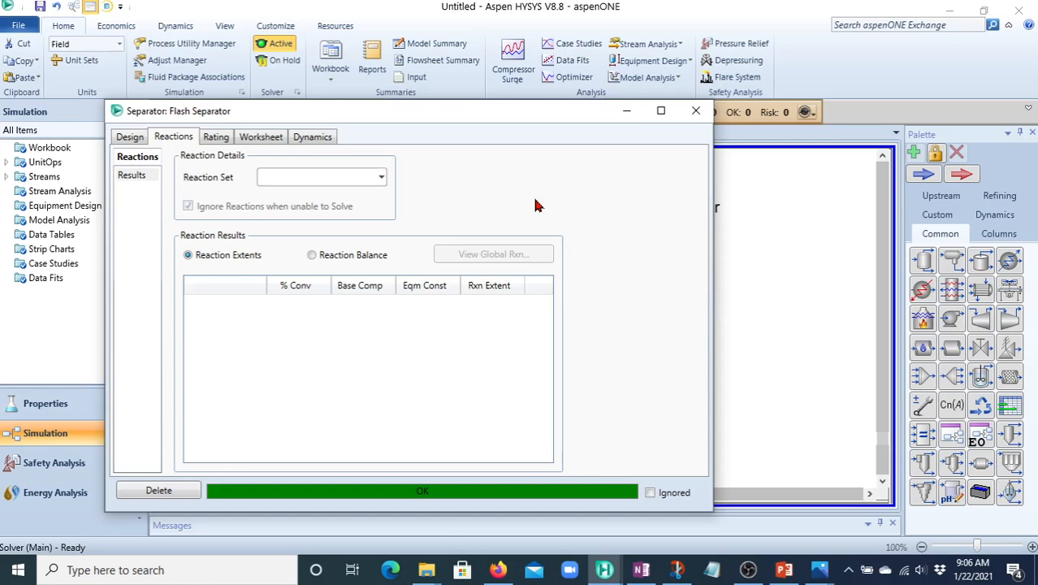
left_click(218, 138)
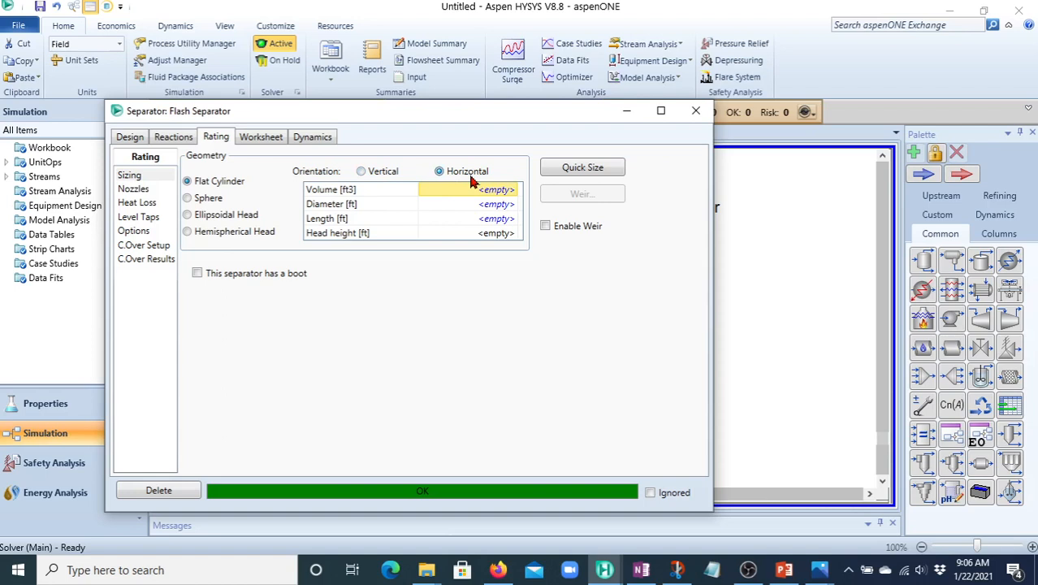
left_click(361, 172)
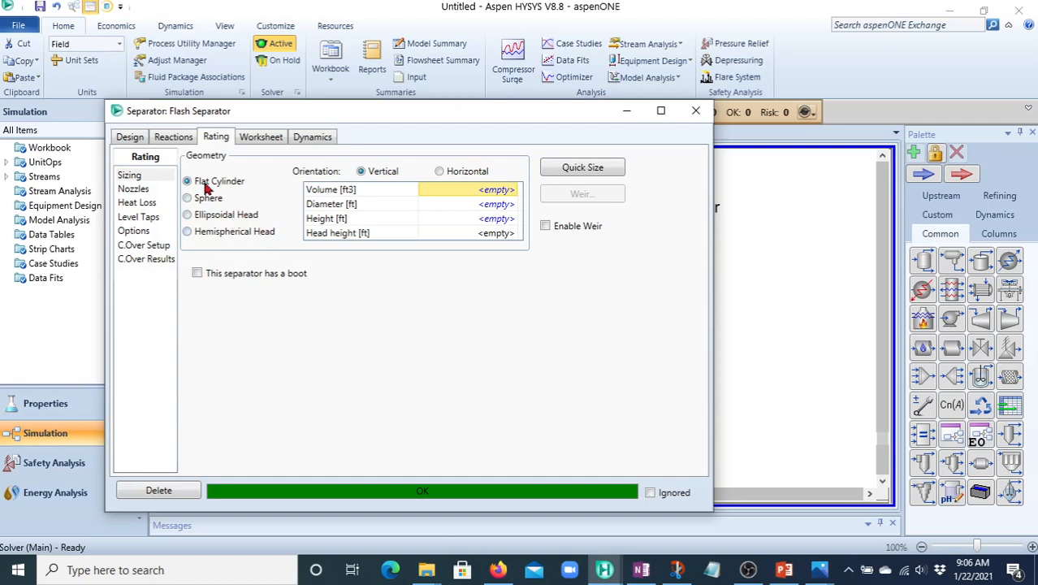
left_click(442, 174)
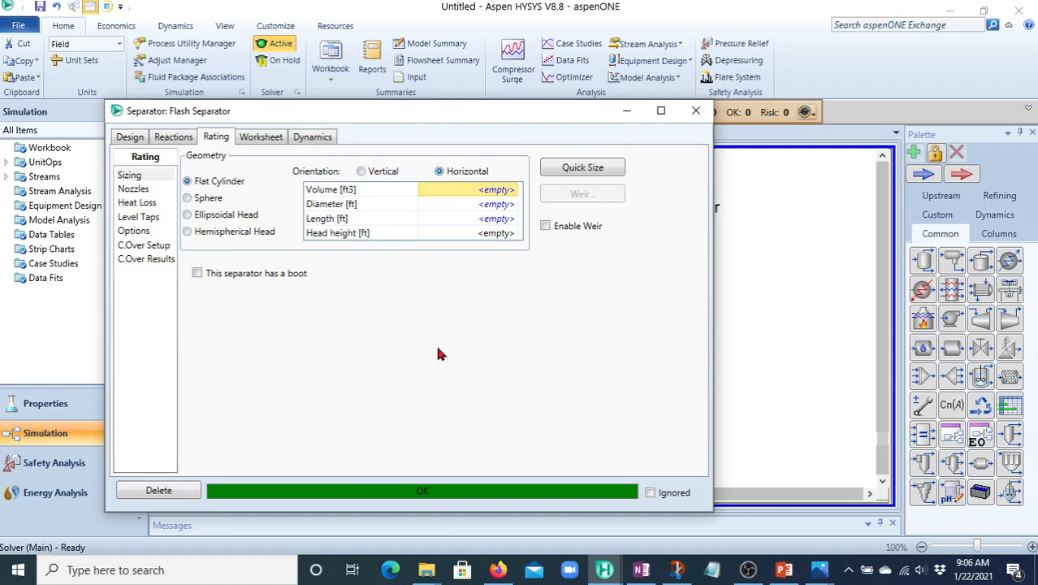
Step: Examine the conditions and compositions of Feed dingin, L and V in the separator's worksheet, and close the separator
left_click(271, 139)
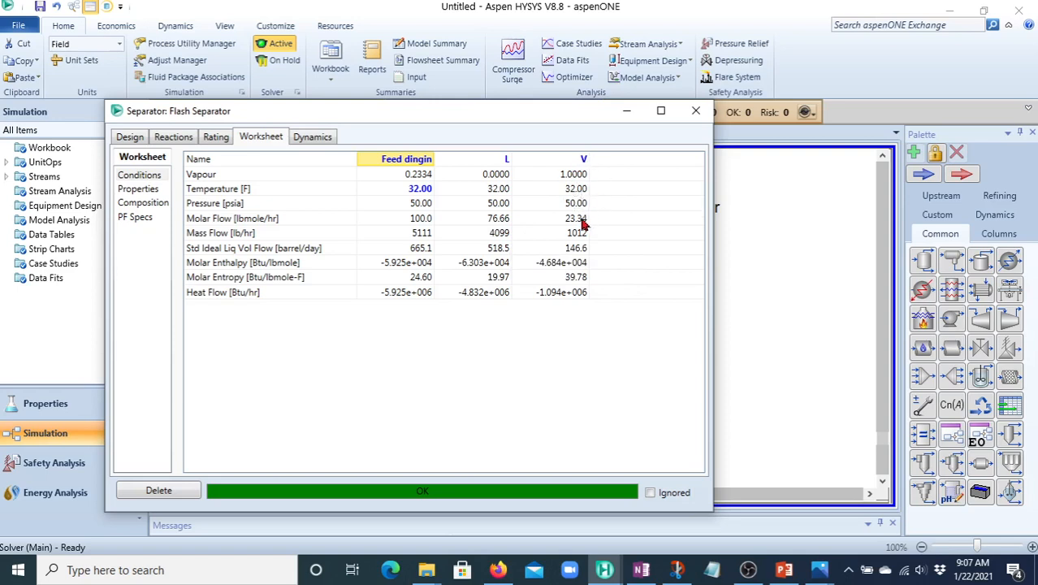
mouse_move(582, 227)
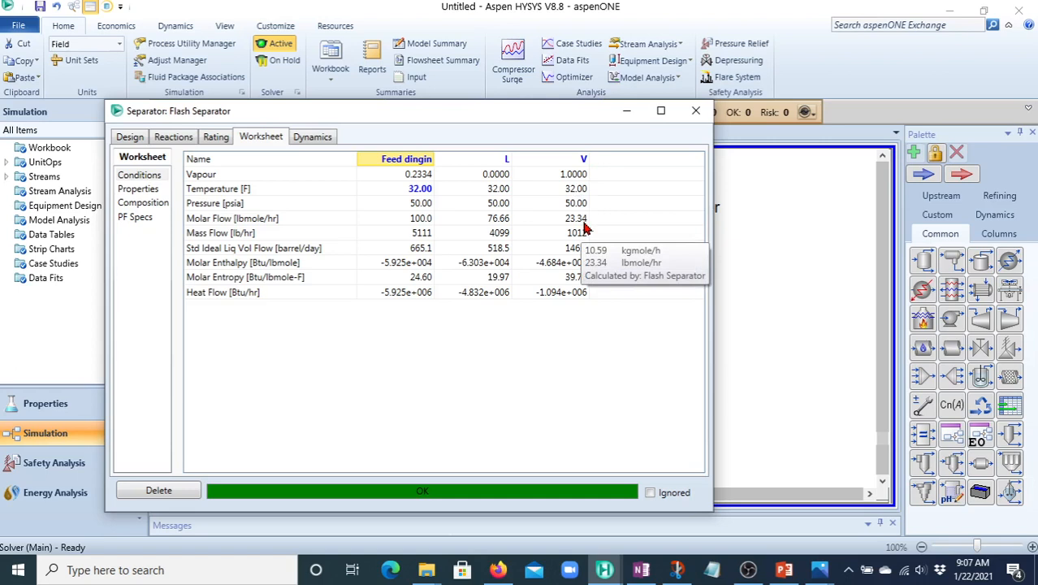
left_click(159, 207)
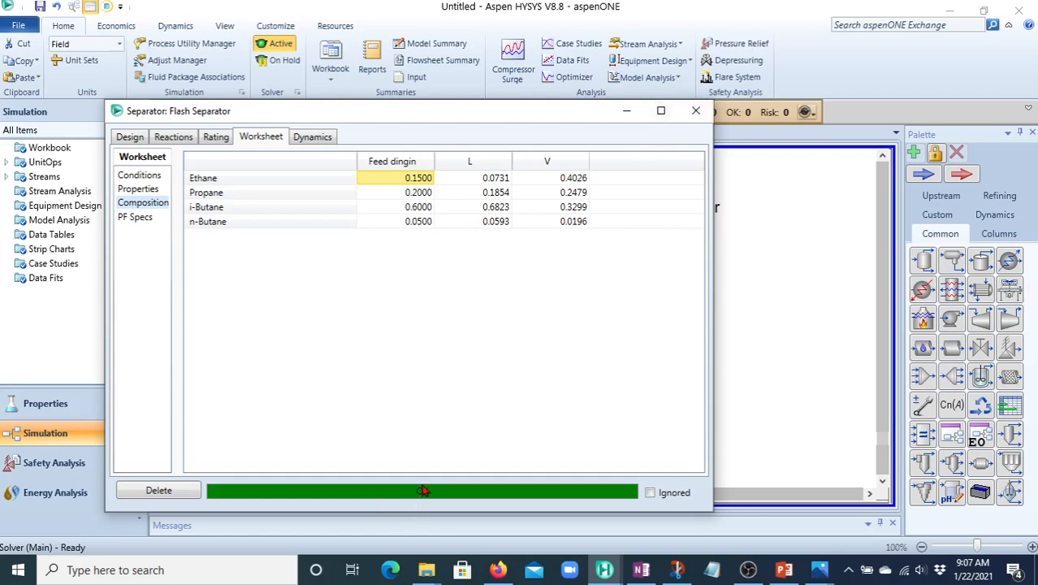
left_click(695, 110)
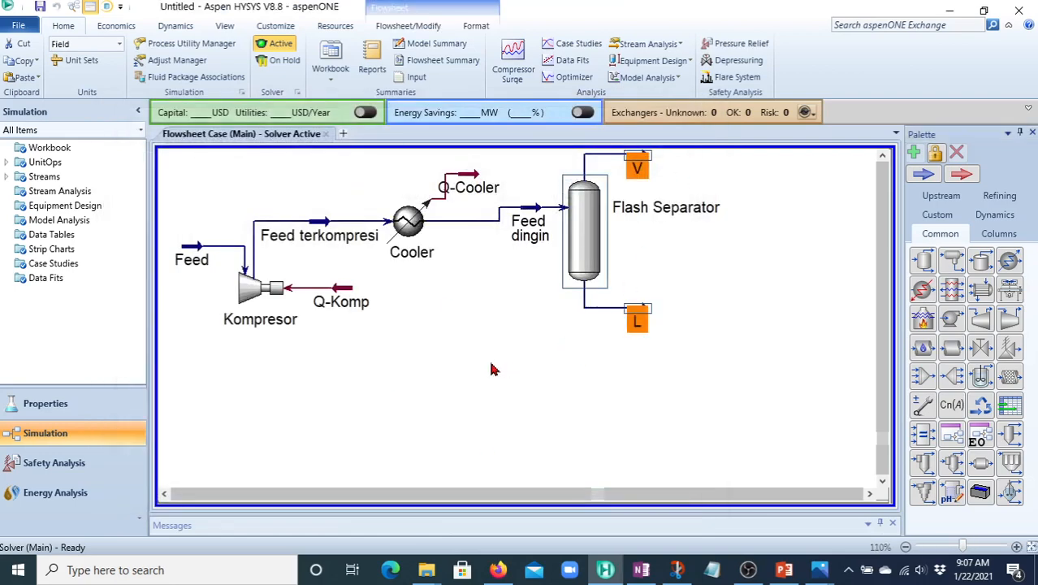
Step: Add a Material Streams workbook table to the flowsheet and bring the whole table into view
right_click(697, 249)
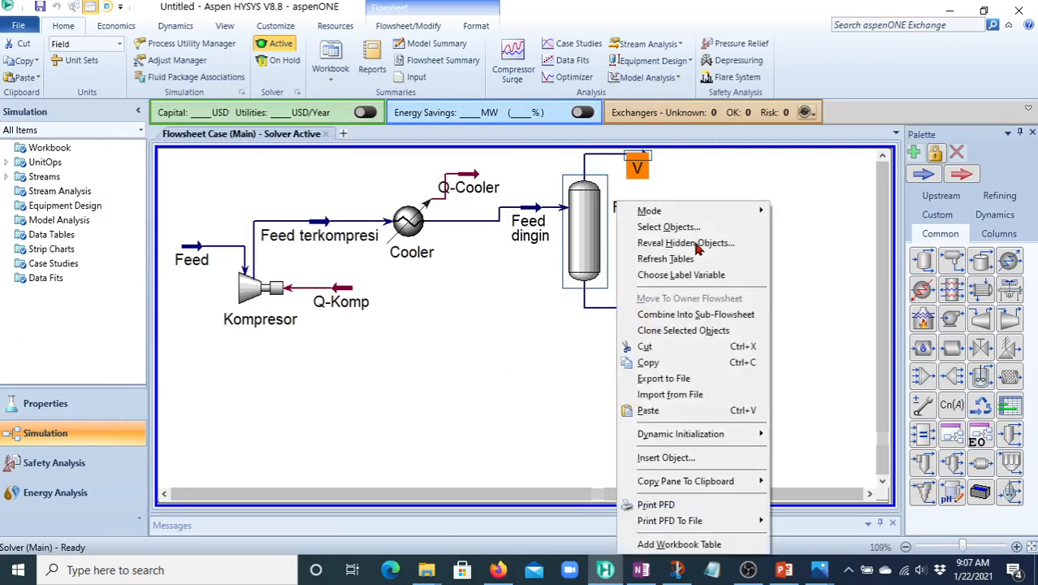
left_click(700, 544)
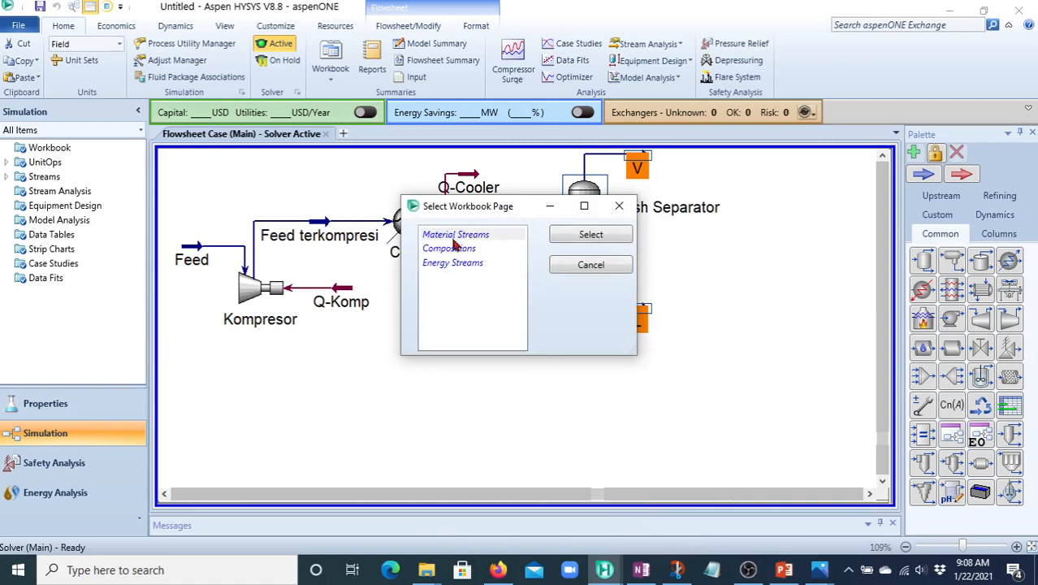
left_click(573, 236)
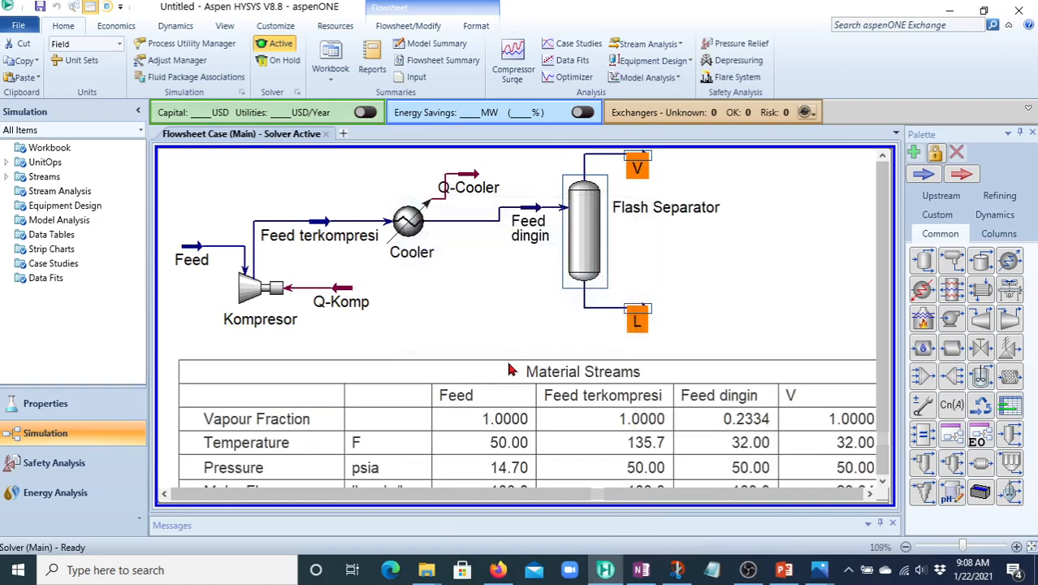
scroll(542, 340, "down", 2)
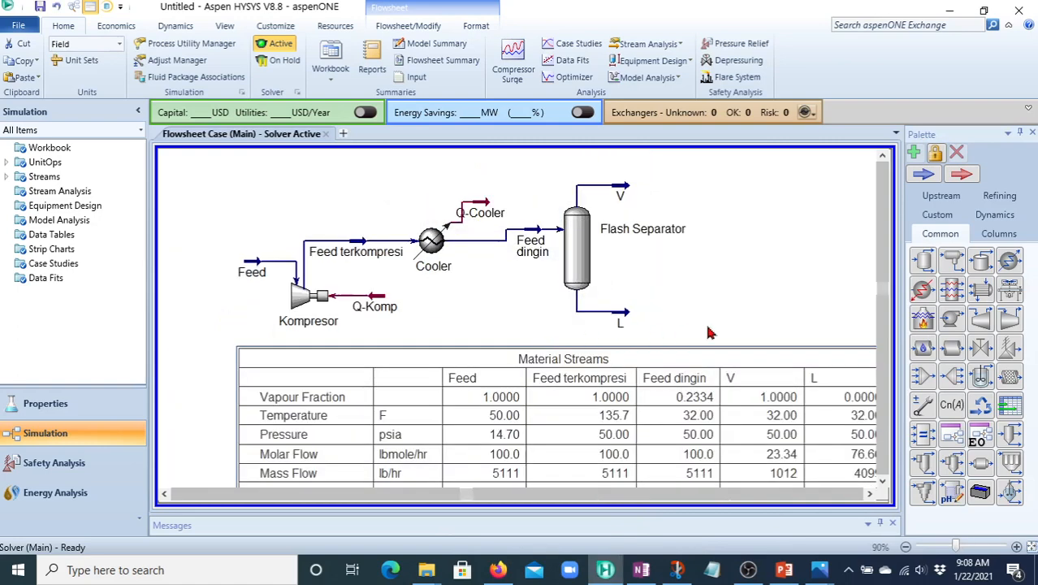
scroll(680, 326, "down", 1)
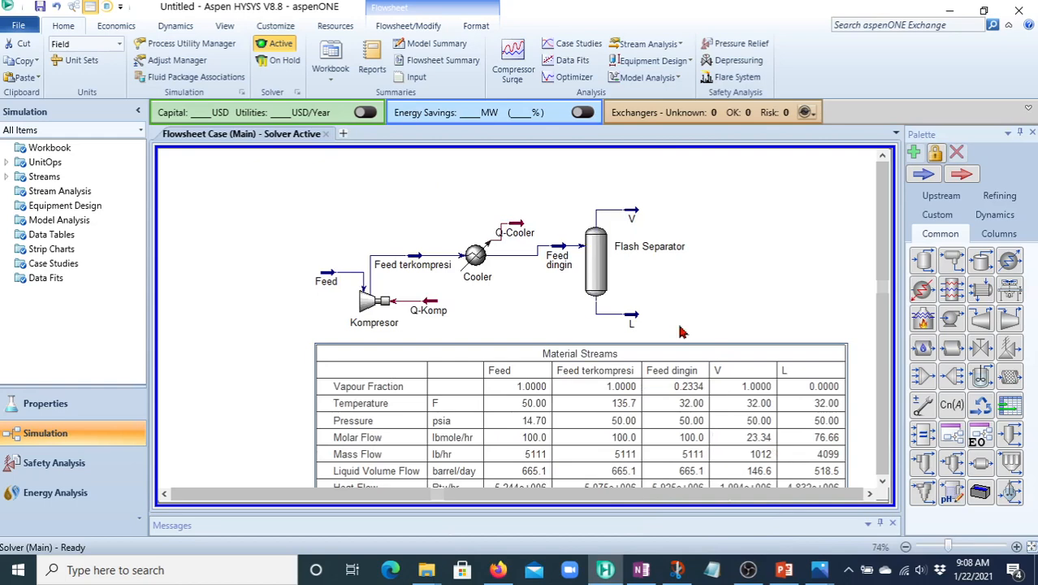
left_click(883, 482)
left_click(872, 495)
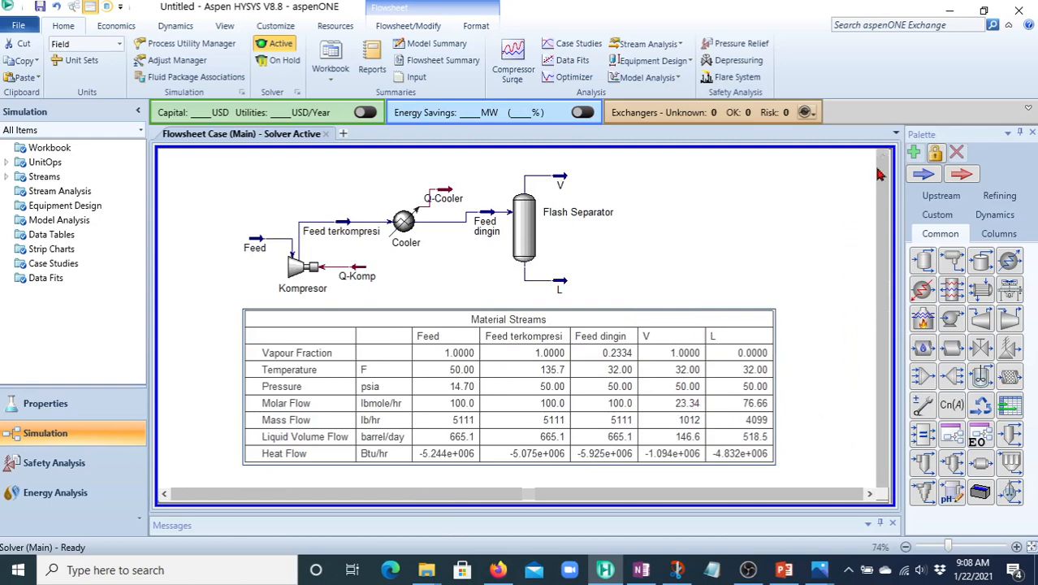
Step: Add a Compositions workbook table to the flowsheet
scroll(762, 419, "up", 1)
right_click(598, 199)
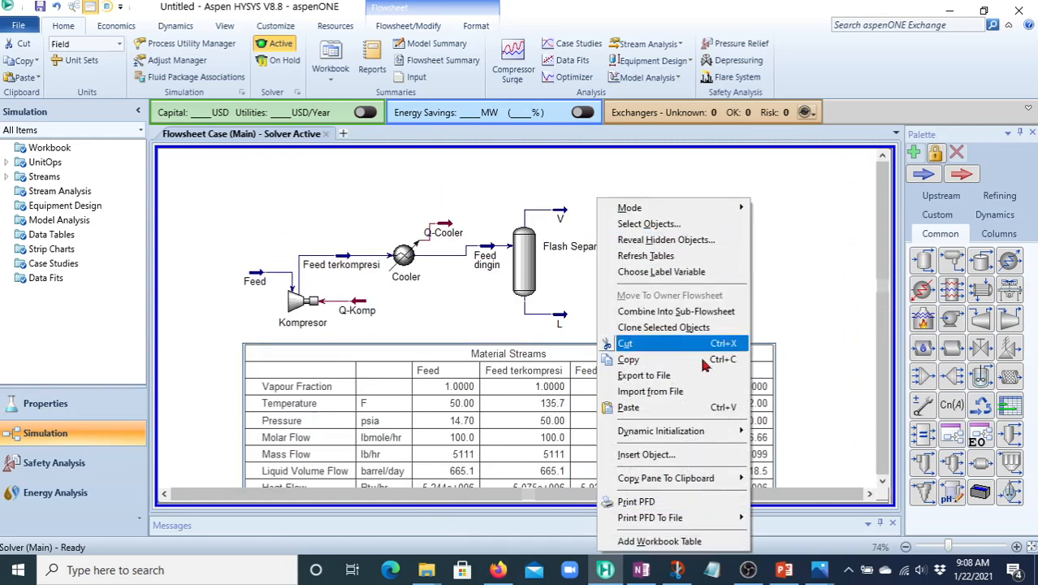
left_click(673, 542)
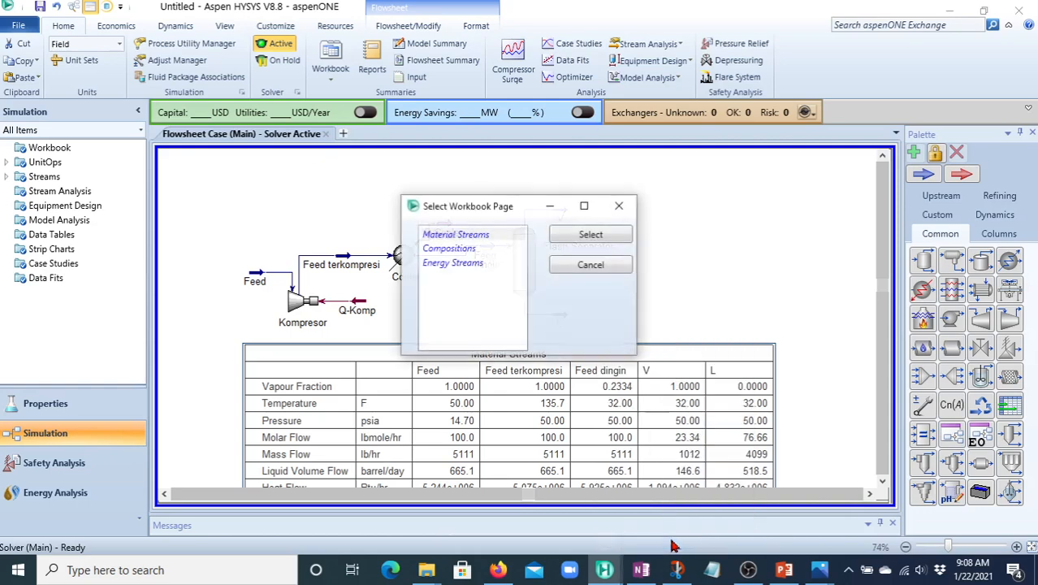
left_click(467, 248)
left_click(574, 237)
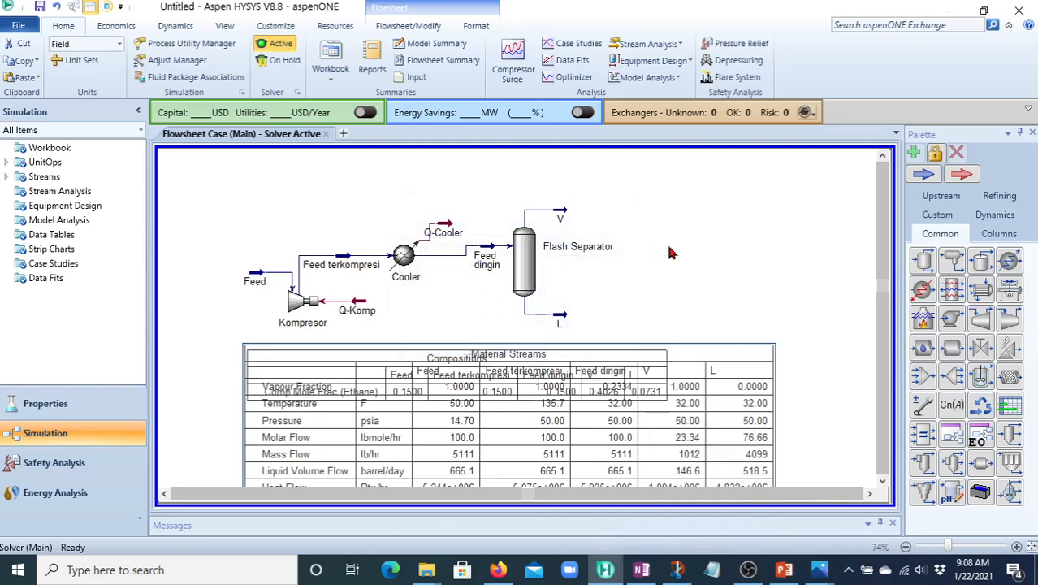
Step: Move the Compositions table off the Material Streams table to the free area above the process diagram
left_click_drag(615, 357, 579, 167)
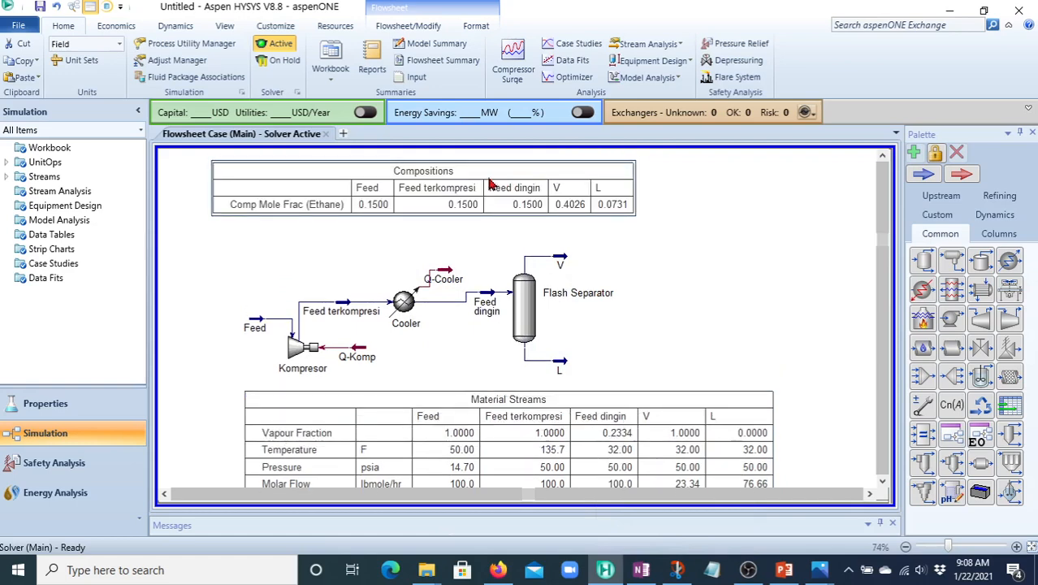
Step: Try maximum column counts of 11 and 9 for the Compositions table
right_click(442, 180)
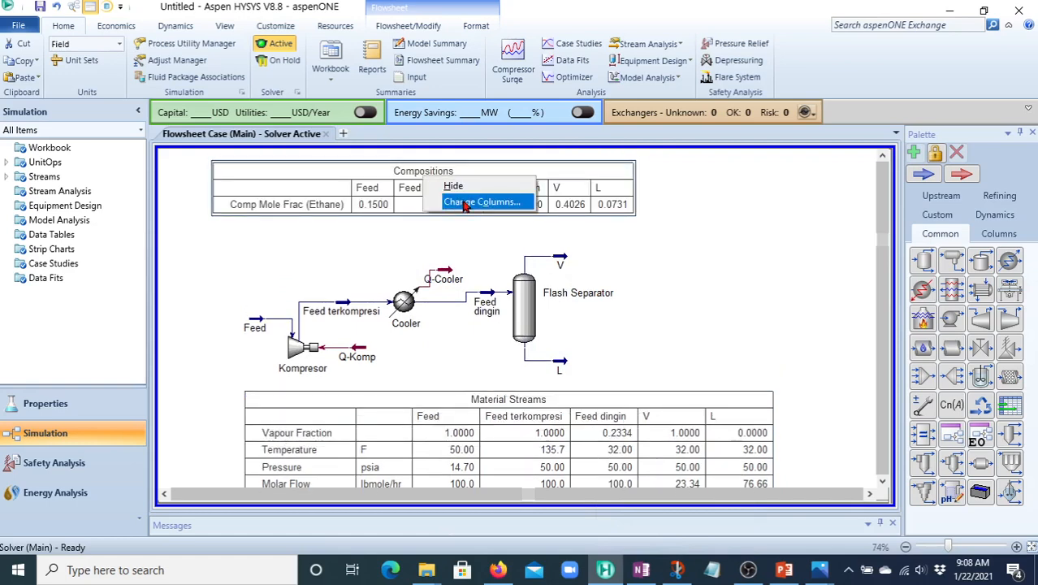
left_click(471, 202)
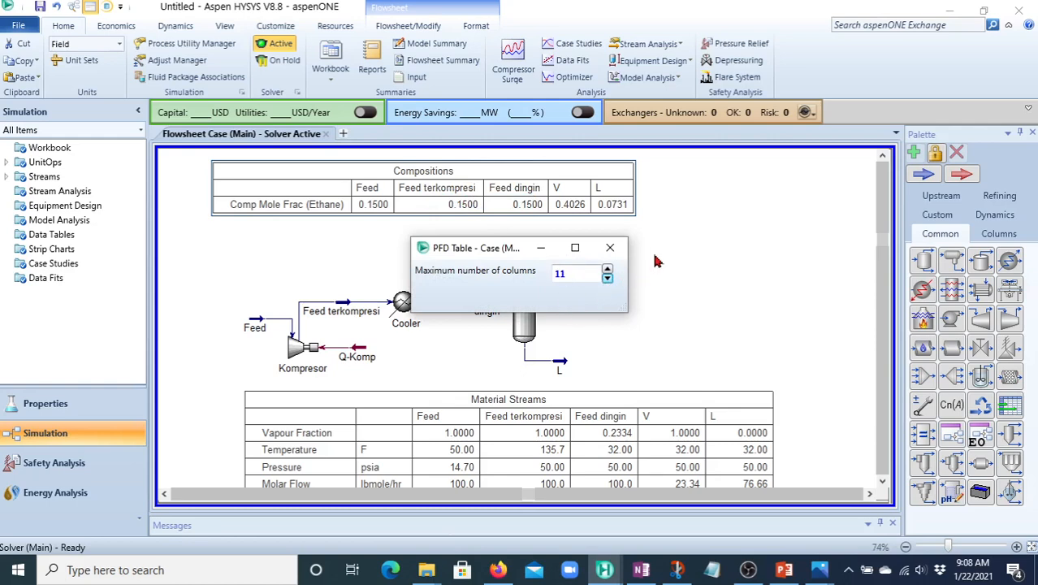
left_click(610, 248)
right_click(481, 186)
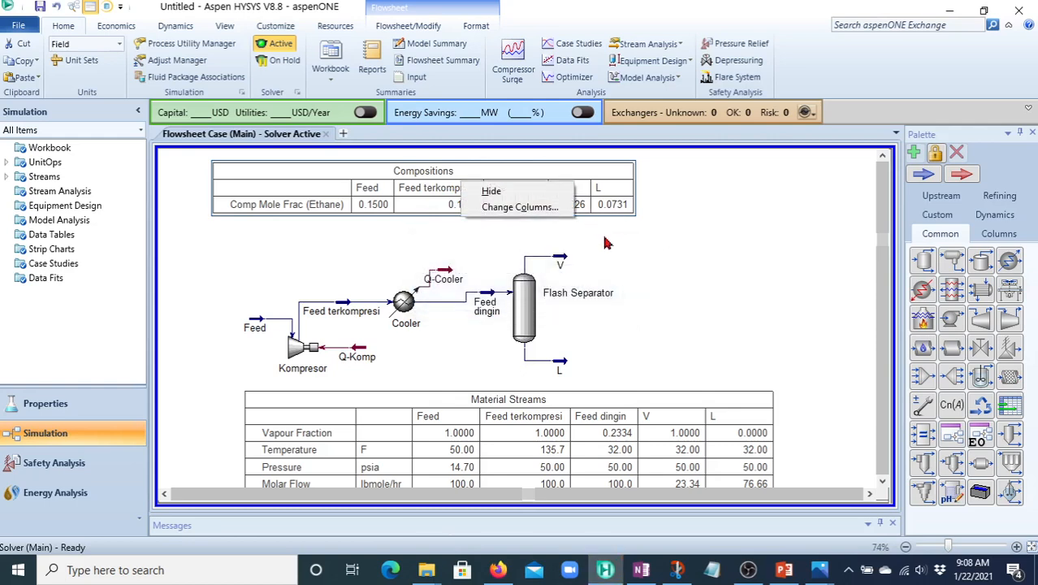
left_click(504, 208)
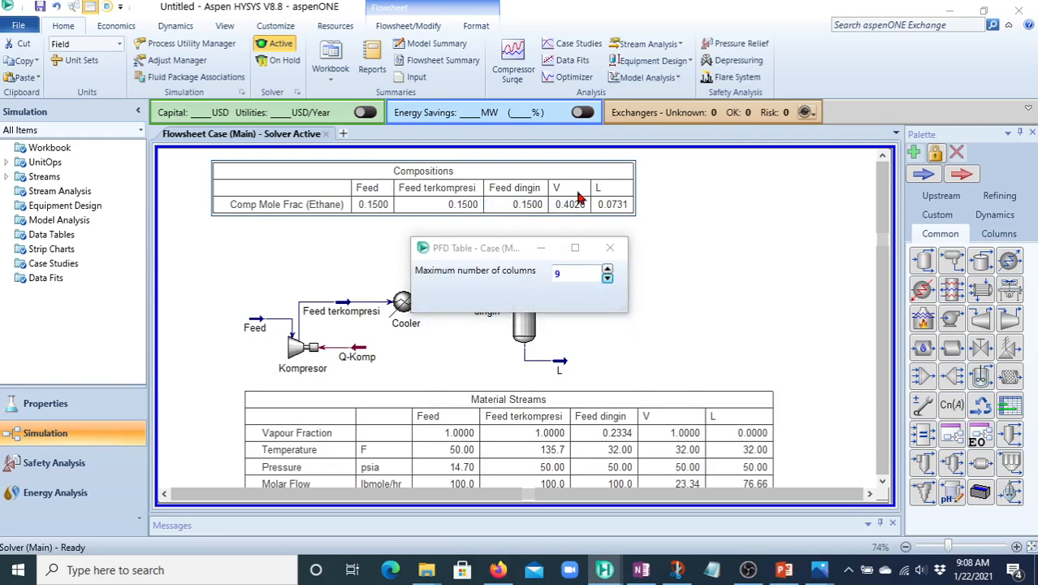
left_click(611, 247)
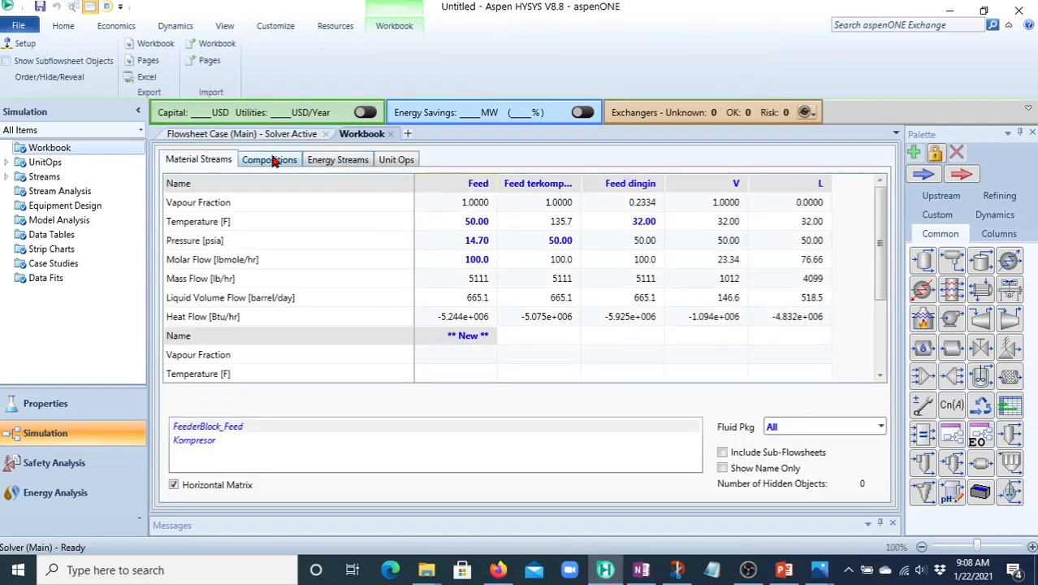
Step: Examine the component mole fractions of all streams in the Workbook and return to the flowsheet
left_click(278, 161)
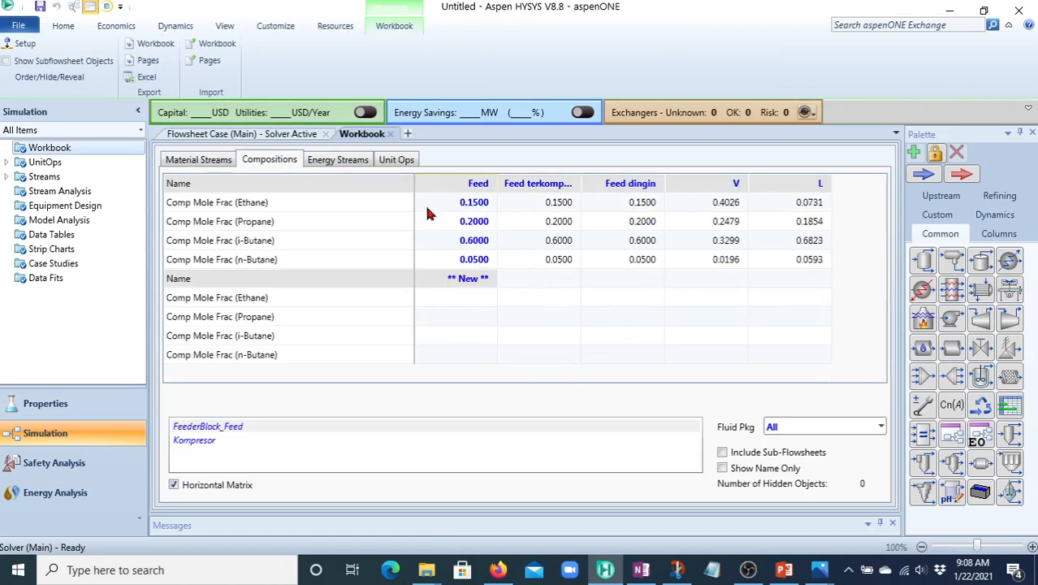
left_click(289, 136)
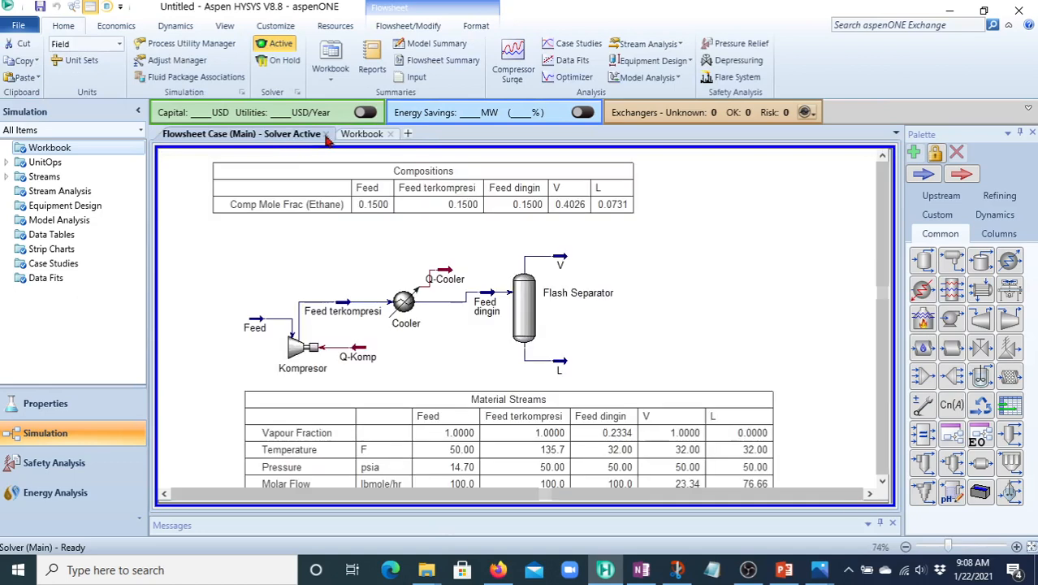
Step: Set the Compositions table's maximum number of columns to 10 and move the table up, clear of the process diagram
right_click(400, 203)
double_click(380, 195)
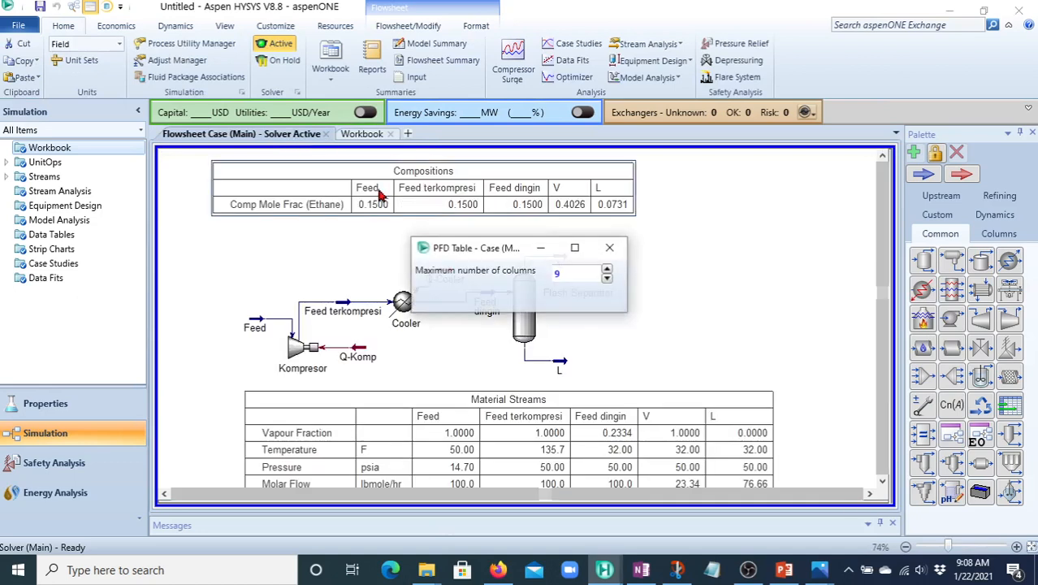
left_click(607, 271)
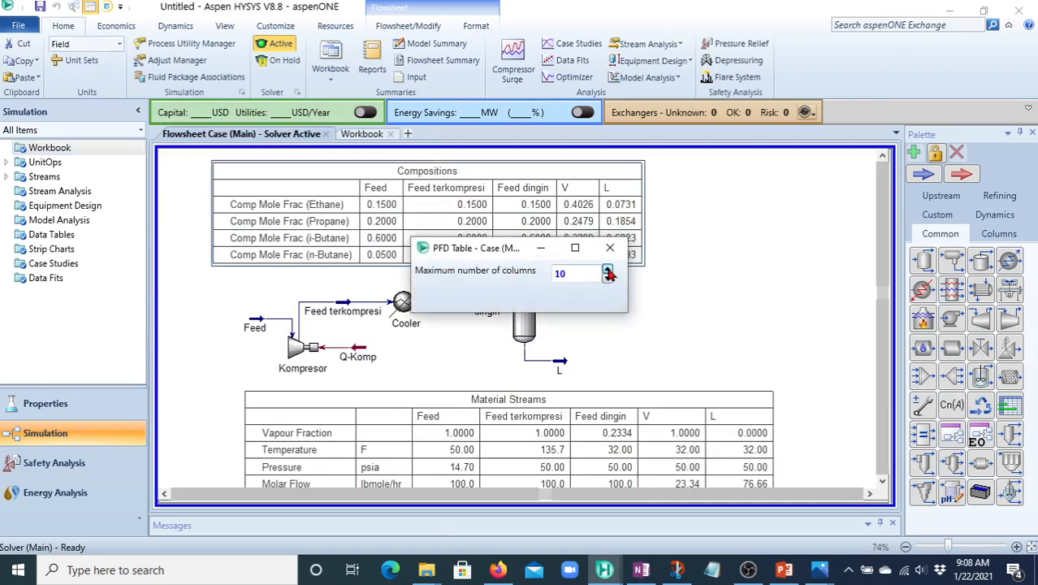
left_click(610, 249)
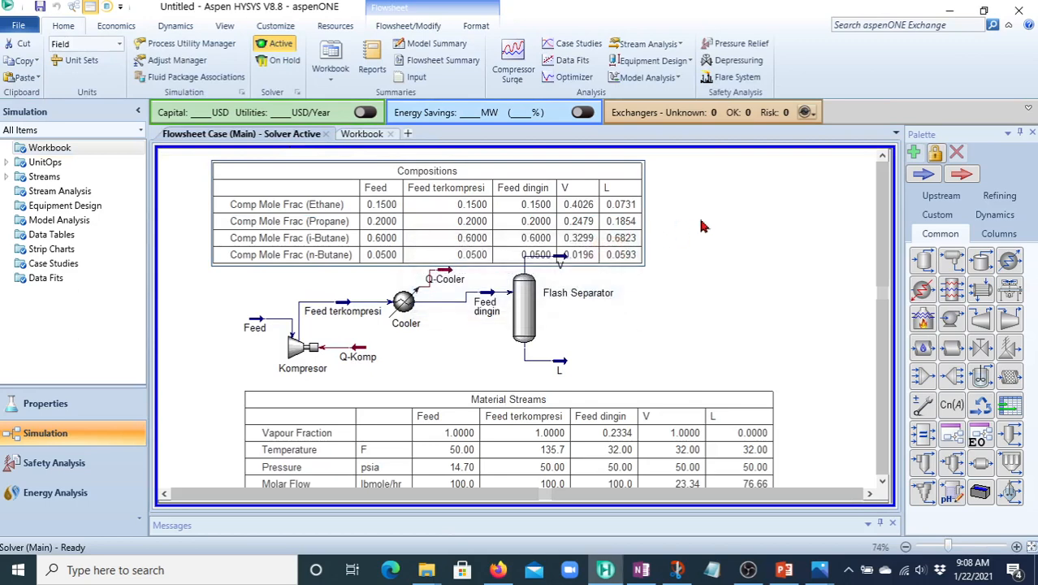
mouse_move(459, 169)
left_mouse_down()
mouse_move(458, 155)
mouse_move(459, 168)
left_mouse_up()
scroll(695, 246, "down", 1)
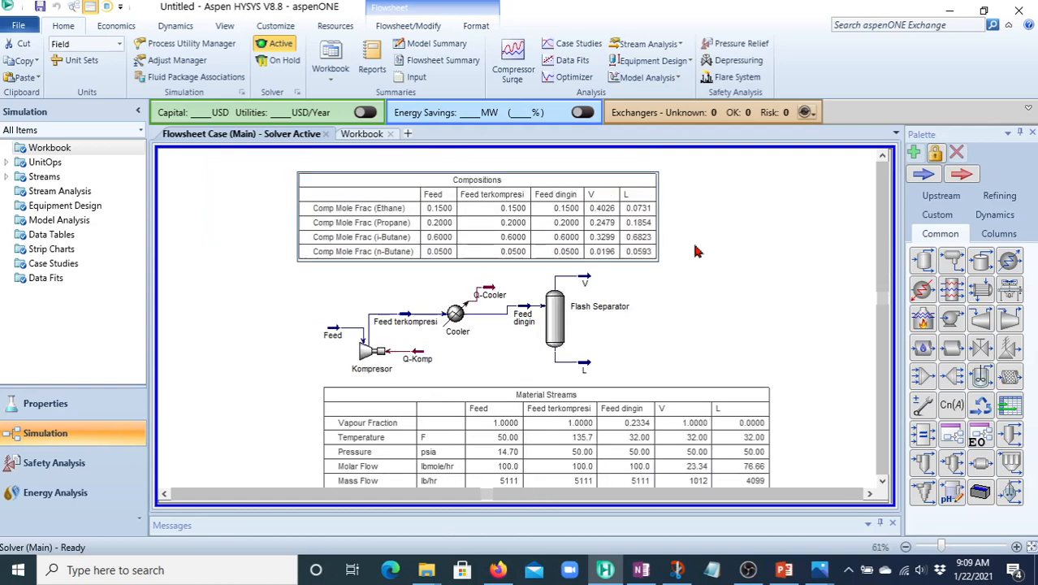